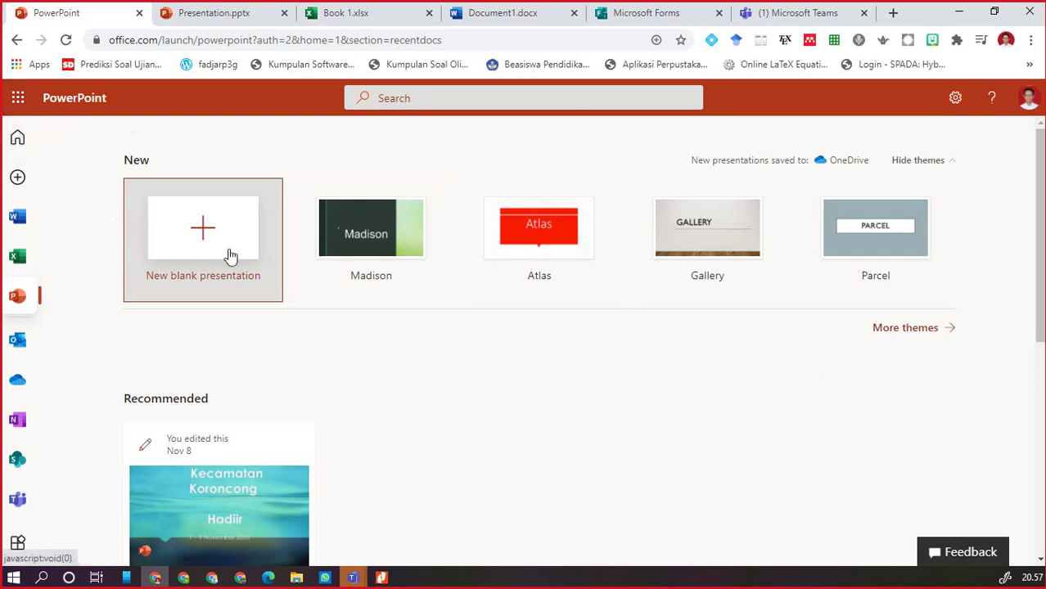
Switch to Presentation.pptx and apply the Designer idea with teal bubbles and a centred title box to the title slide
{"action": "left_click", "coordinate": [217, 15]}
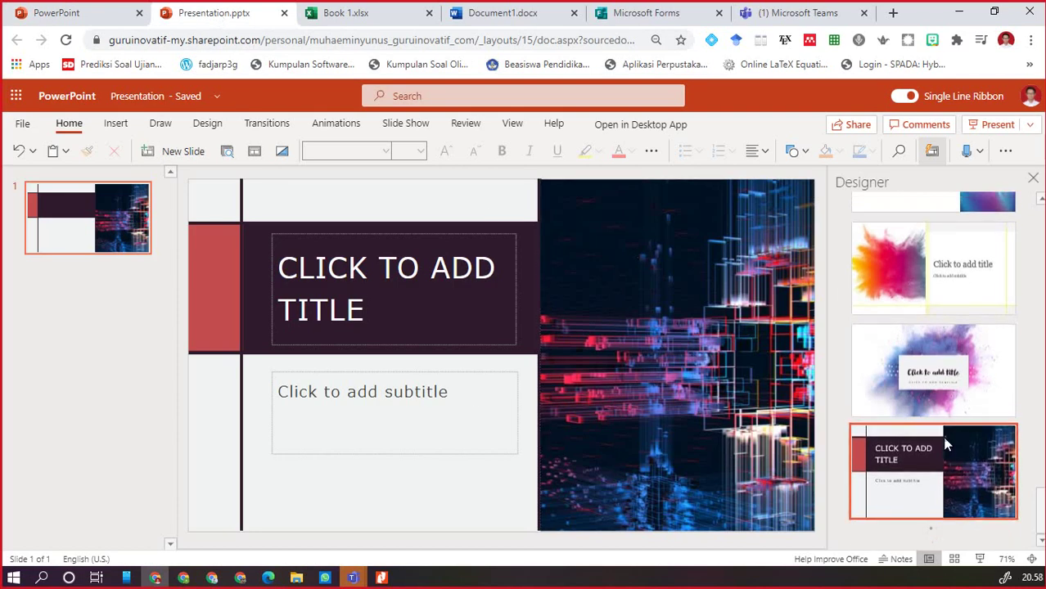
{"action": "scroll", "coordinate": [938, 425], "scroll_direction": "down", "scroll_amount": 5}
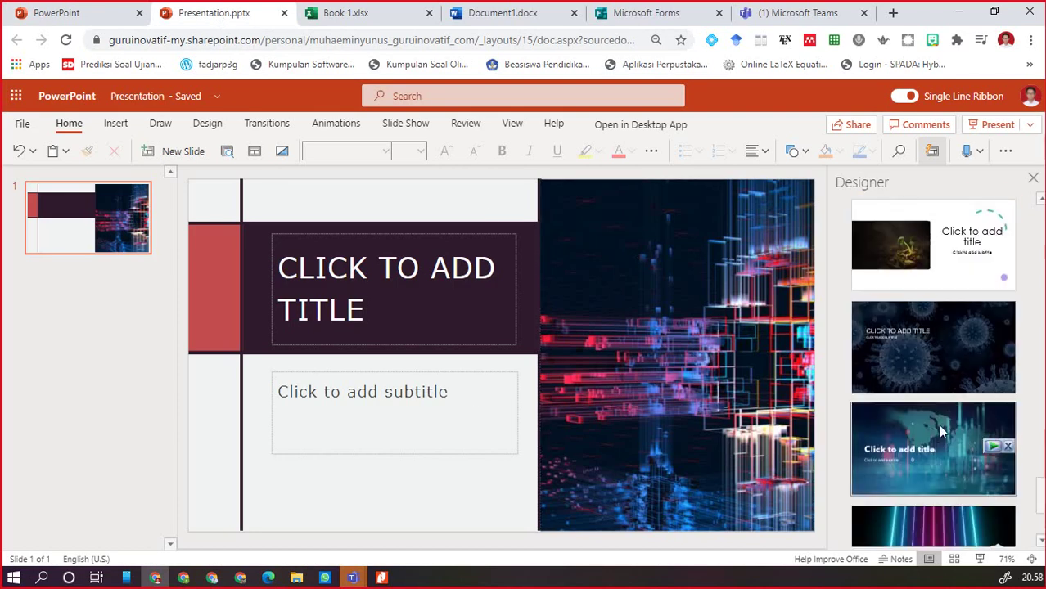
{"action": "scroll", "coordinate": [936, 385], "scroll_direction": "up", "scroll_amount": 8}
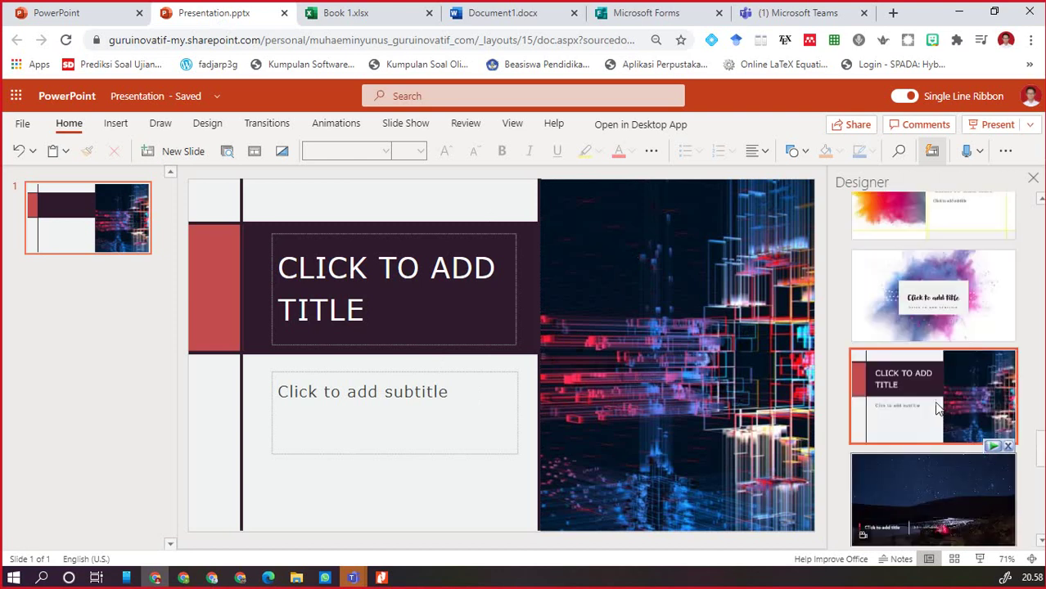
{"action": "scroll", "coordinate": [935, 392], "scroll_direction": "up", "scroll_amount": 6}
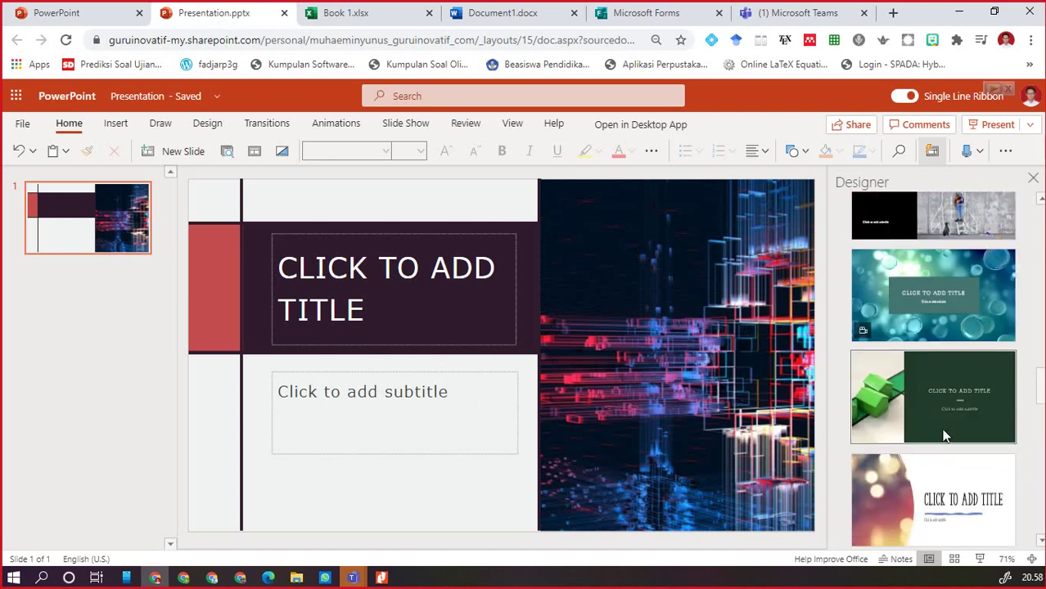
{"action": "left_click", "coordinate": [938, 321]}
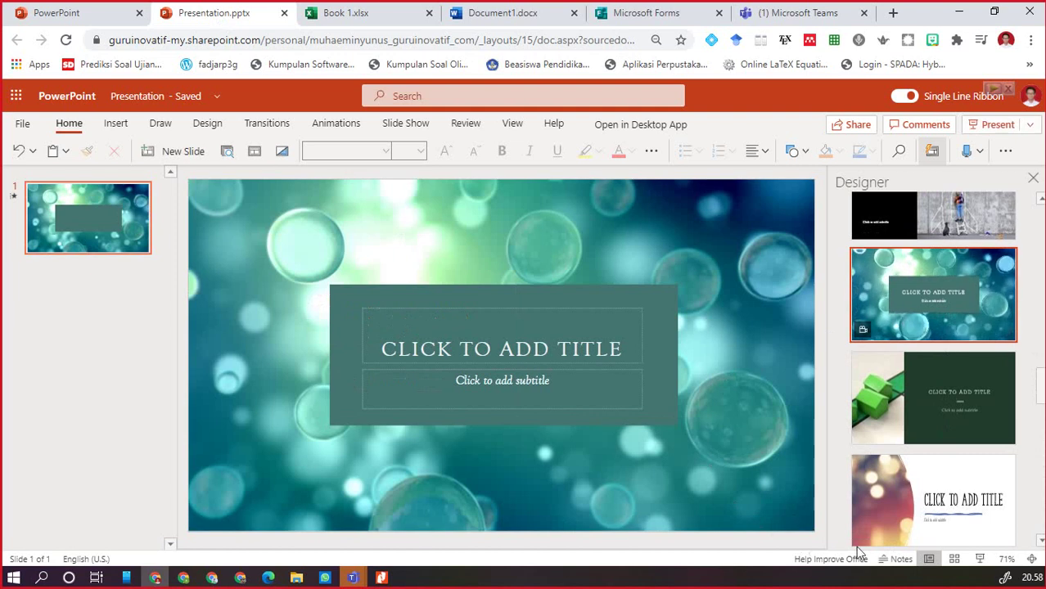
Preview the title slide's moving bubble background in a slide show and return to editing
{"action": "left_click", "coordinate": [982, 559]}
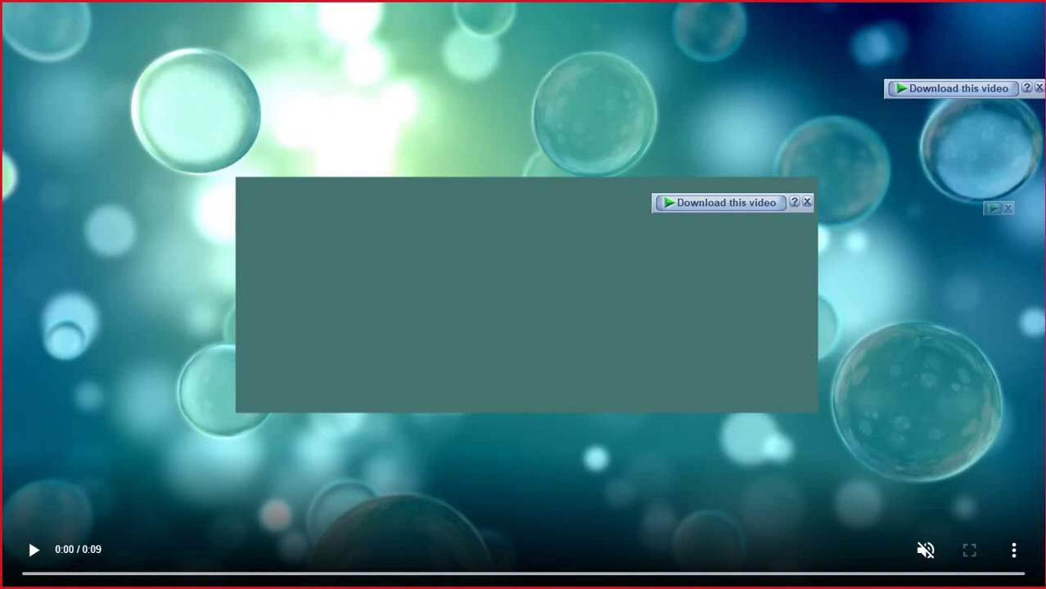
{"action": "left_click", "coordinate": [33, 550]}
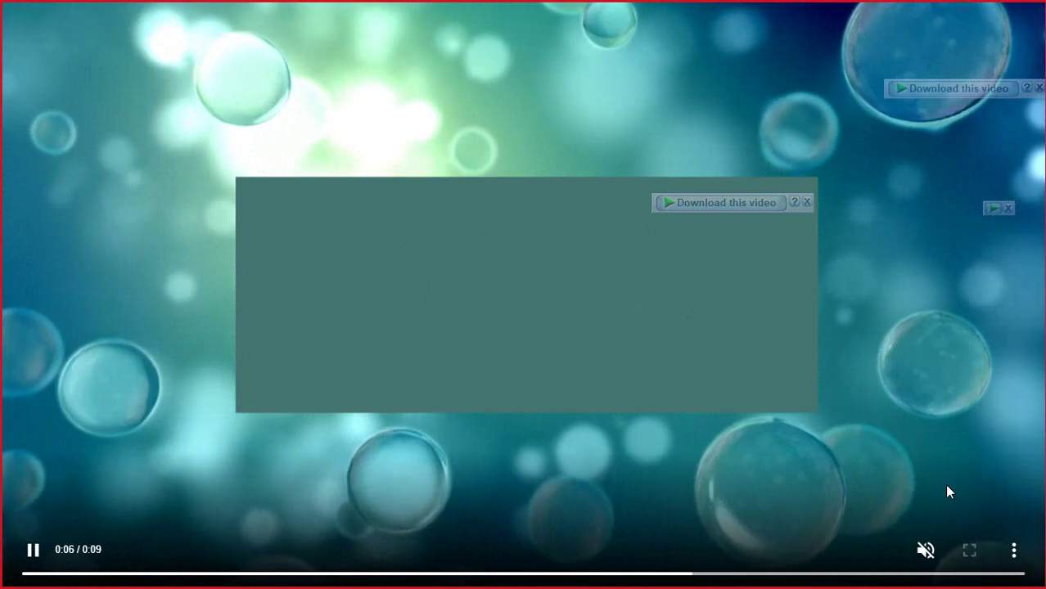
{"action": "key", "text": "Escape"}
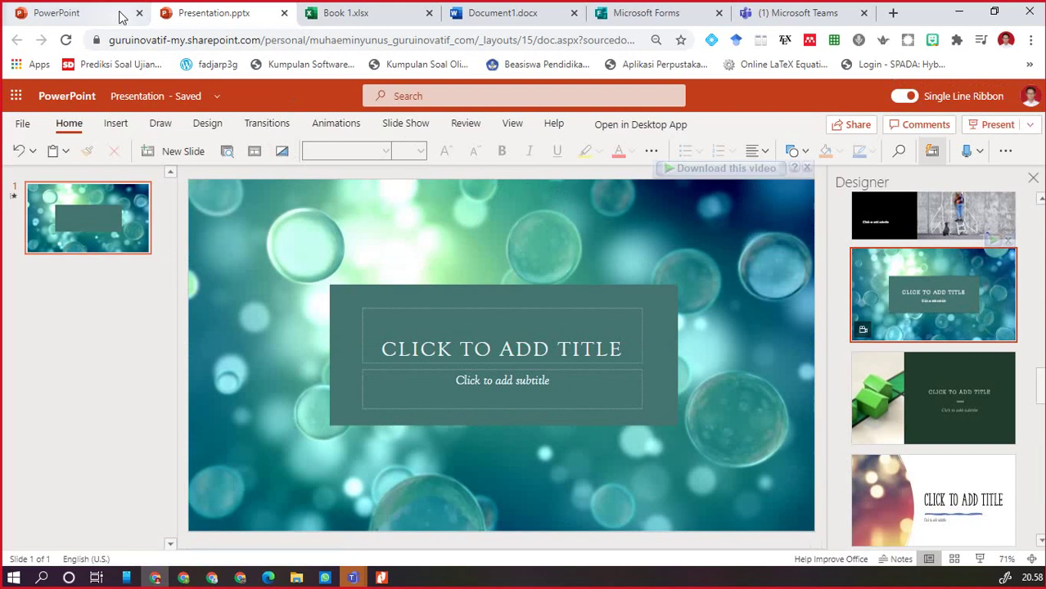
Go back to the Office 365 home page and open OneDrive from there
{"action": "left_click", "coordinate": [90, 16]}
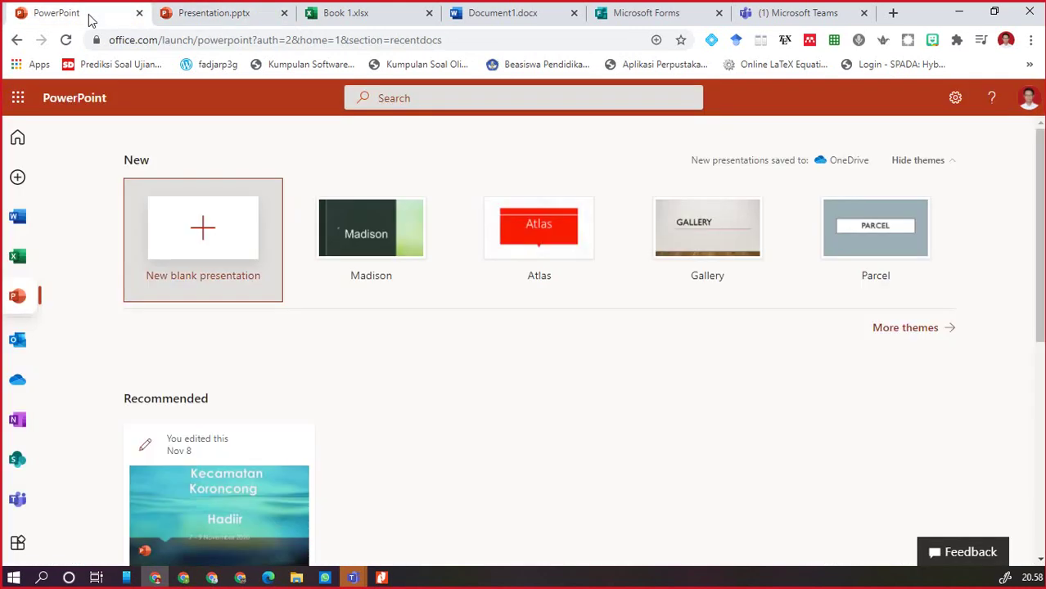
{"action": "left_click", "coordinate": [15, 139]}
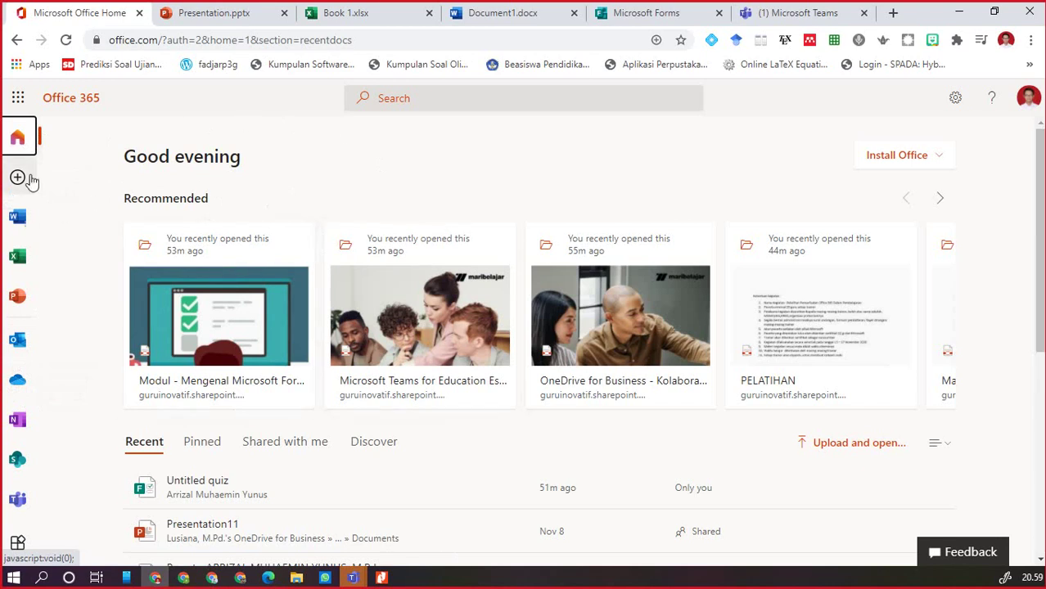
{"action": "left_click", "coordinate": [18, 390]}
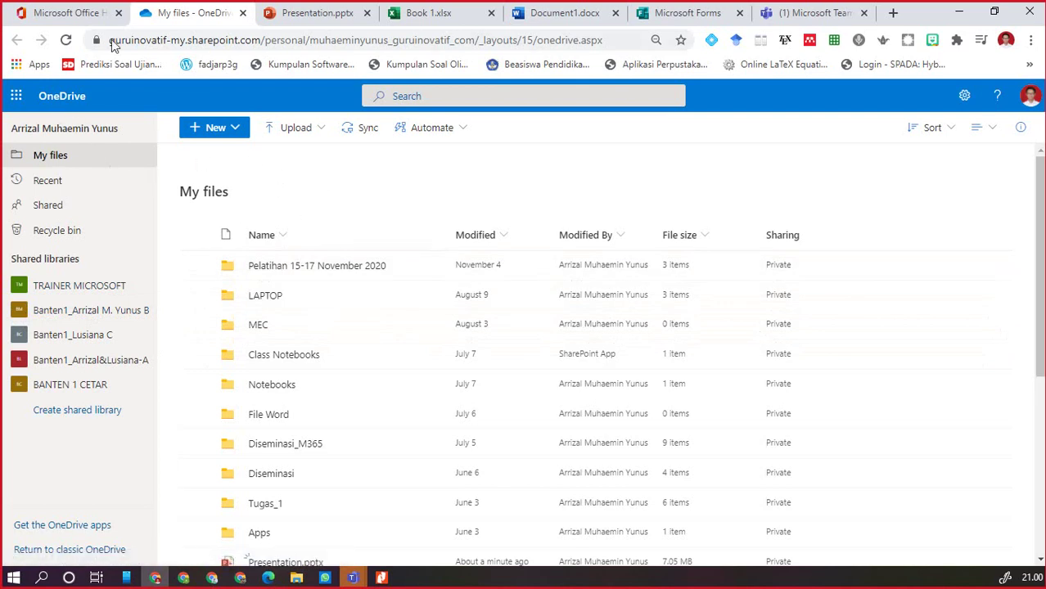
{"action": "left_click", "coordinate": [72, 16]}
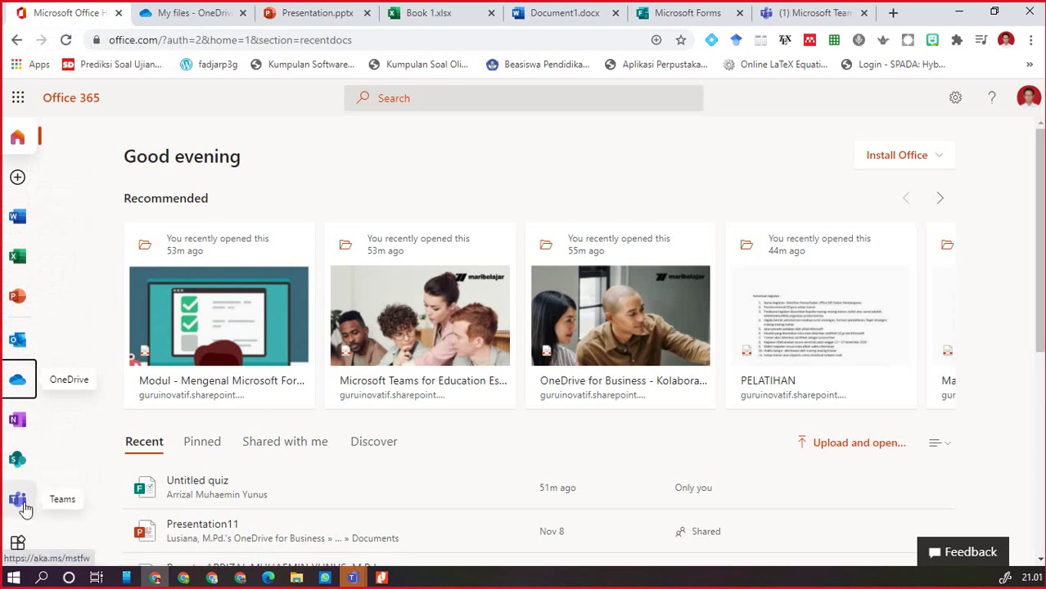
{"action": "left_click", "coordinate": [170, 15]}
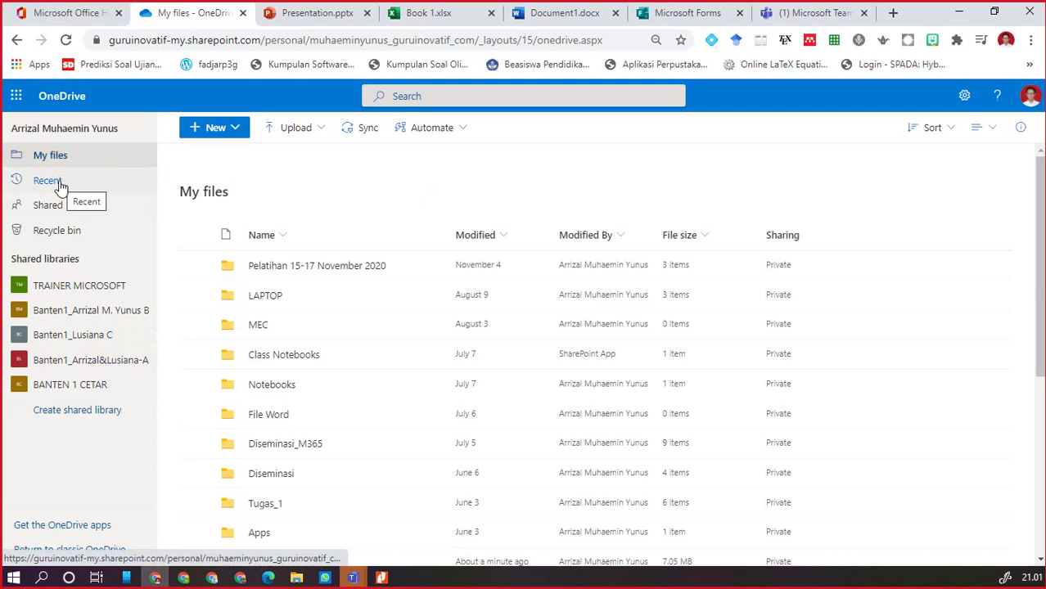
View OneDrive's recent files and recycle bin, and return to My files
{"action": "left_click", "coordinate": [60, 185]}
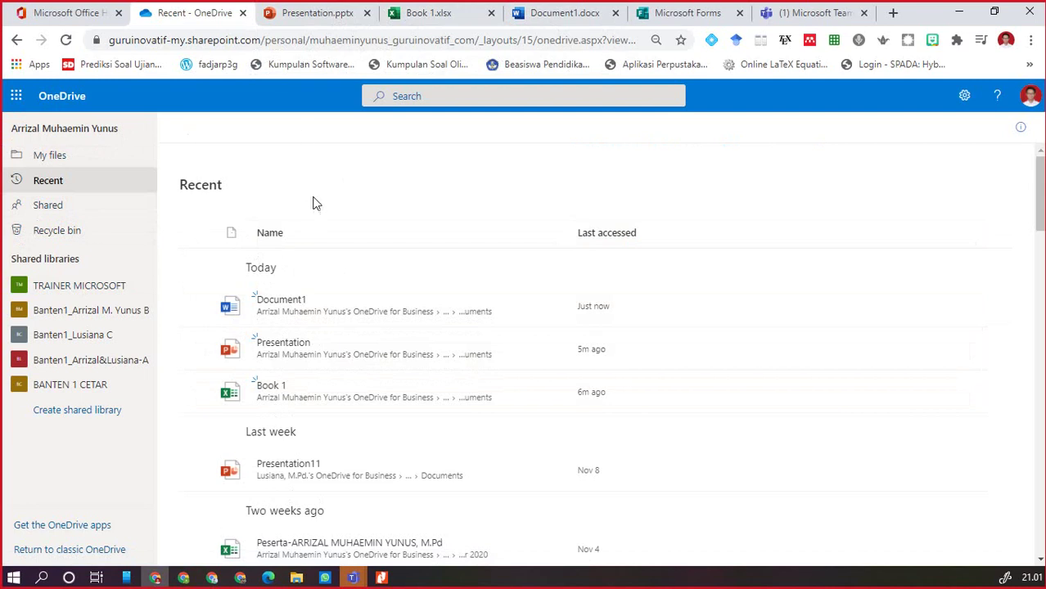
{"action": "left_click", "coordinate": [58, 236]}
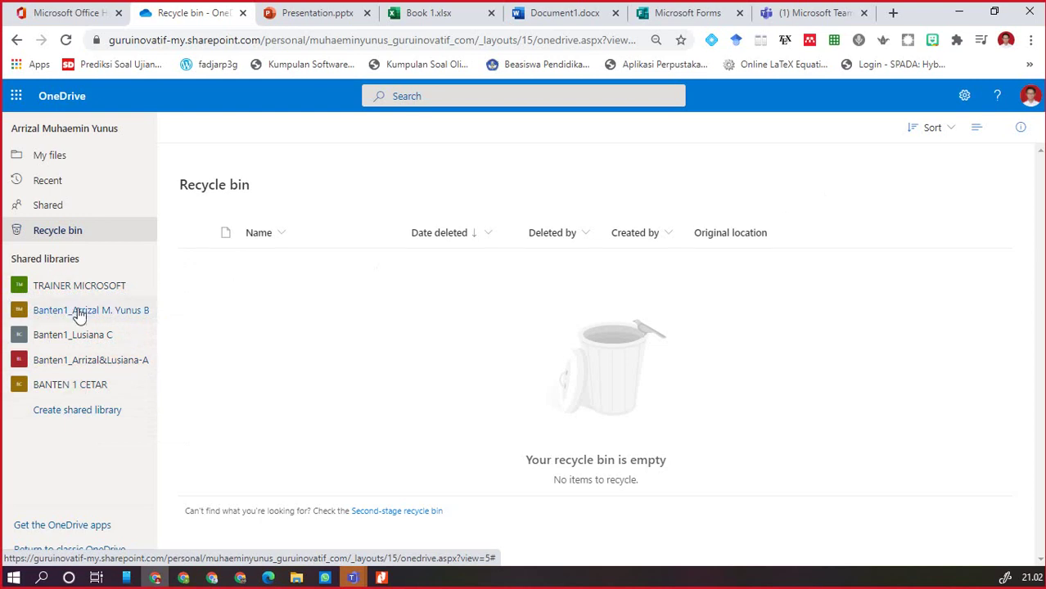
{"action": "left_click", "coordinate": [74, 160]}
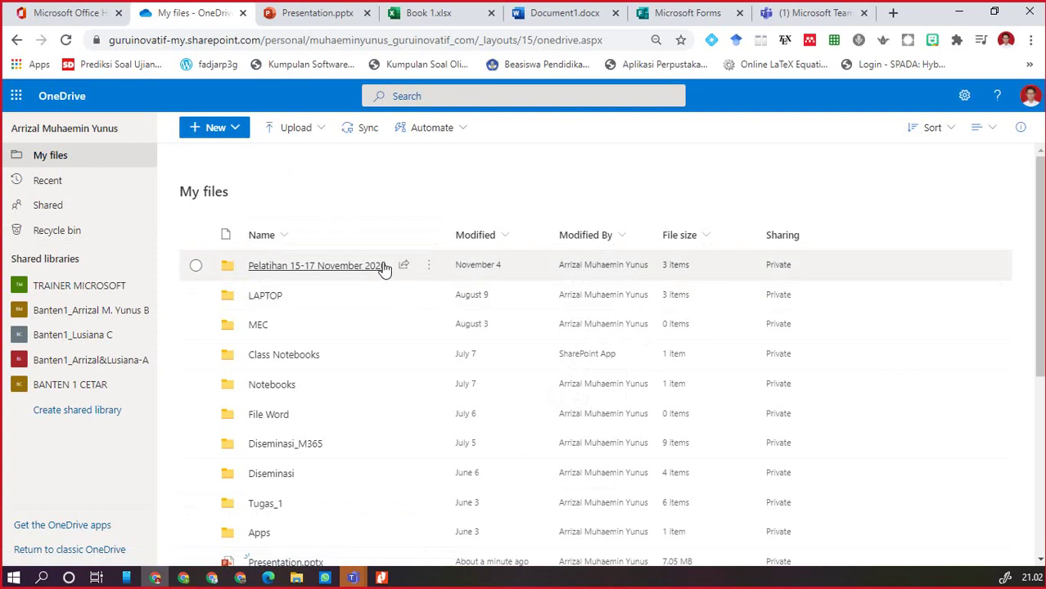
Look through the My files list and review the Documents folder's activity history in its details
{"action": "scroll", "coordinate": [368, 326], "scroll_direction": "down", "scroll_amount": 3}
{"action": "scroll", "coordinate": [360, 344], "scroll_direction": "down", "scroll_amount": 2}
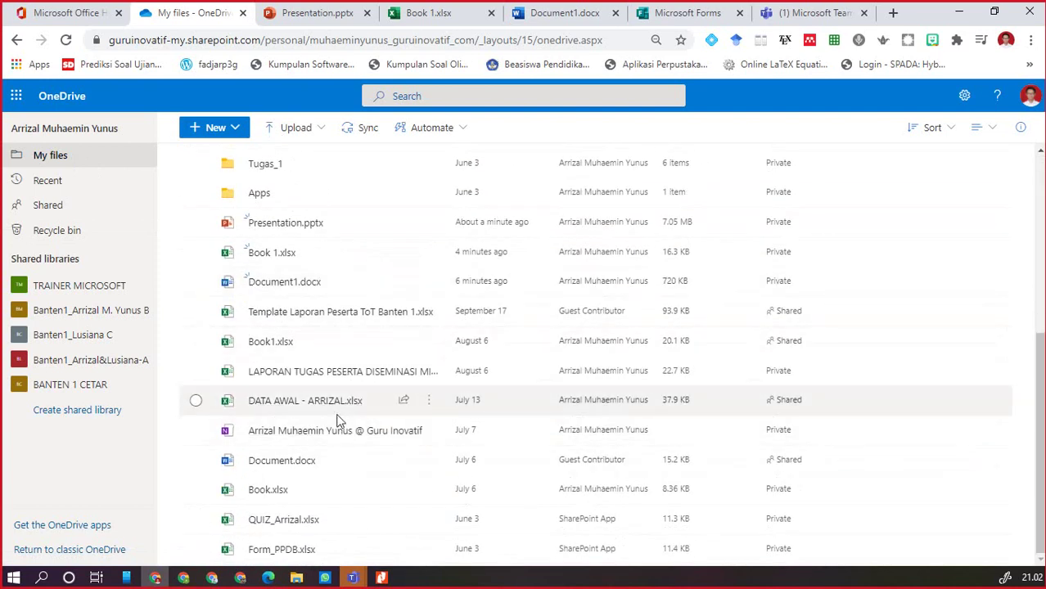
{"action": "scroll", "coordinate": [367, 346], "scroll_direction": "up", "scroll_amount": 5}
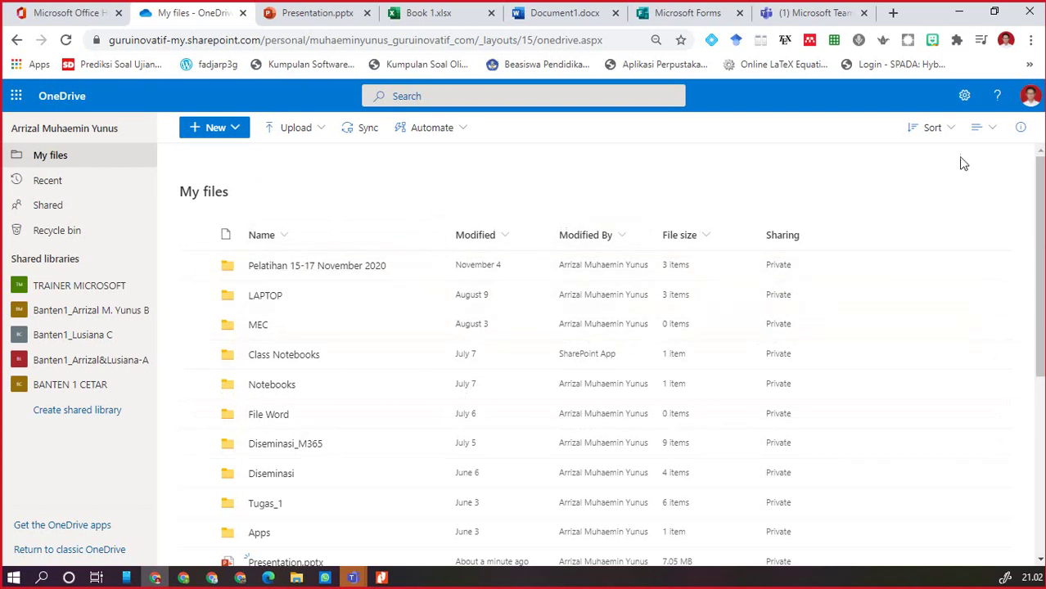
{"action": "left_click", "coordinate": [1020, 131]}
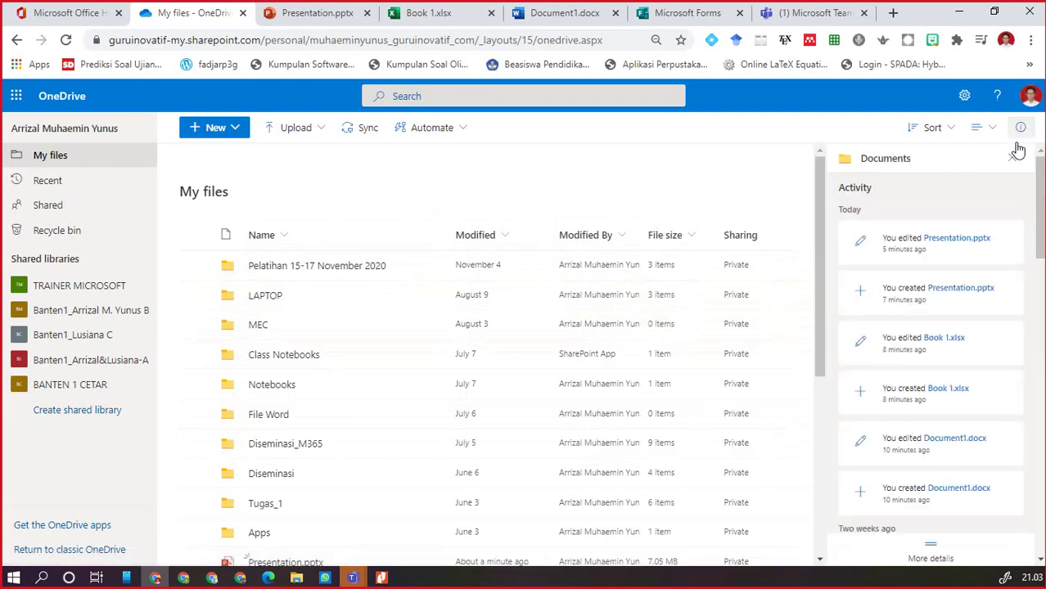
{"action": "scroll", "coordinate": [939, 327], "scroll_direction": "down", "scroll_amount": 5}
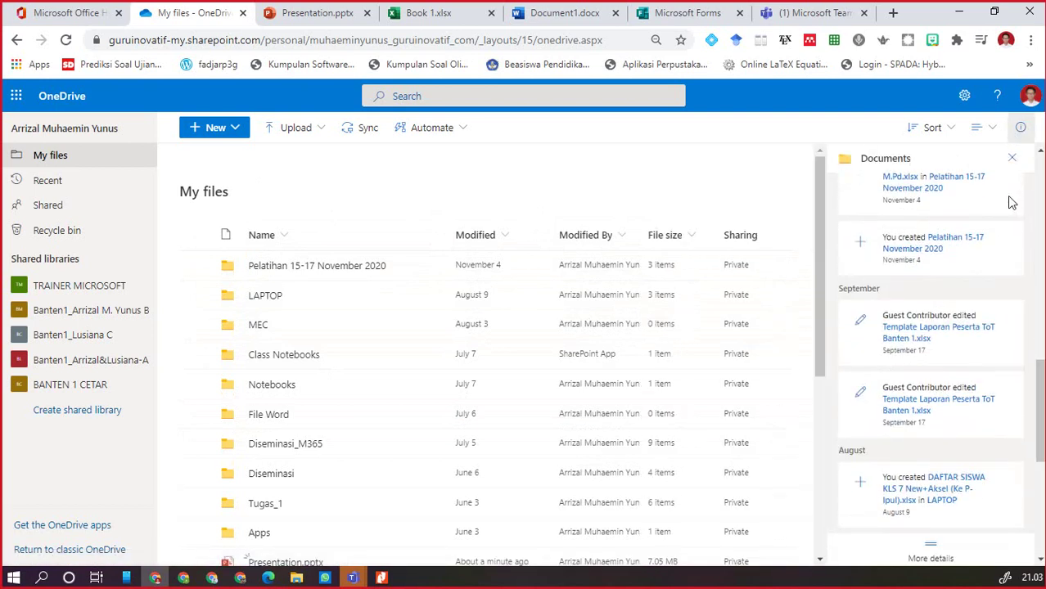
{"action": "left_click", "coordinate": [1012, 156]}
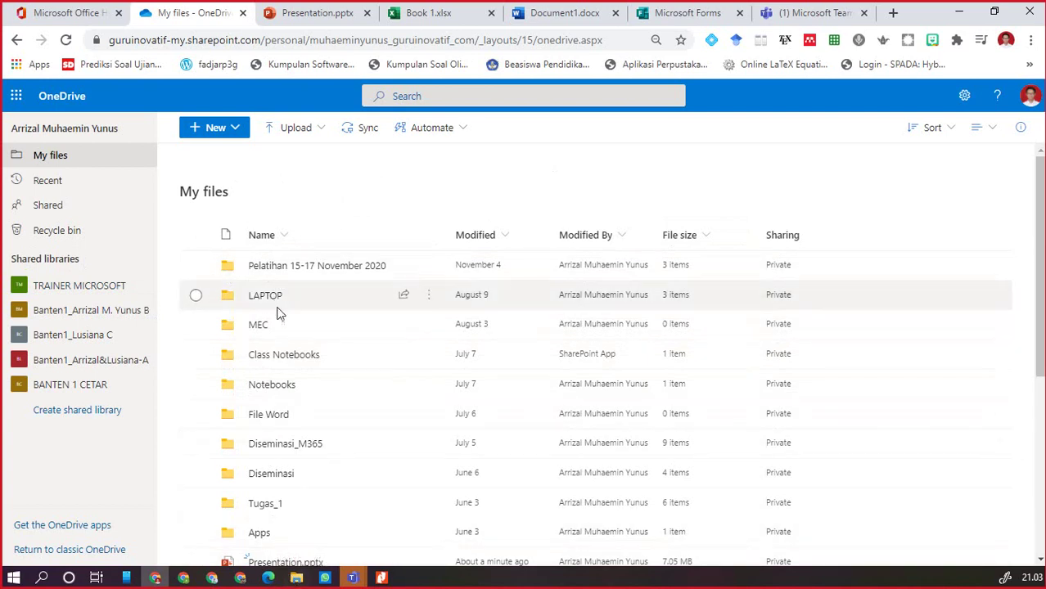
Create a new folder named VIDEO in My files
{"action": "scroll", "coordinate": [271, 409], "scroll_direction": "down", "scroll_amount": 4}
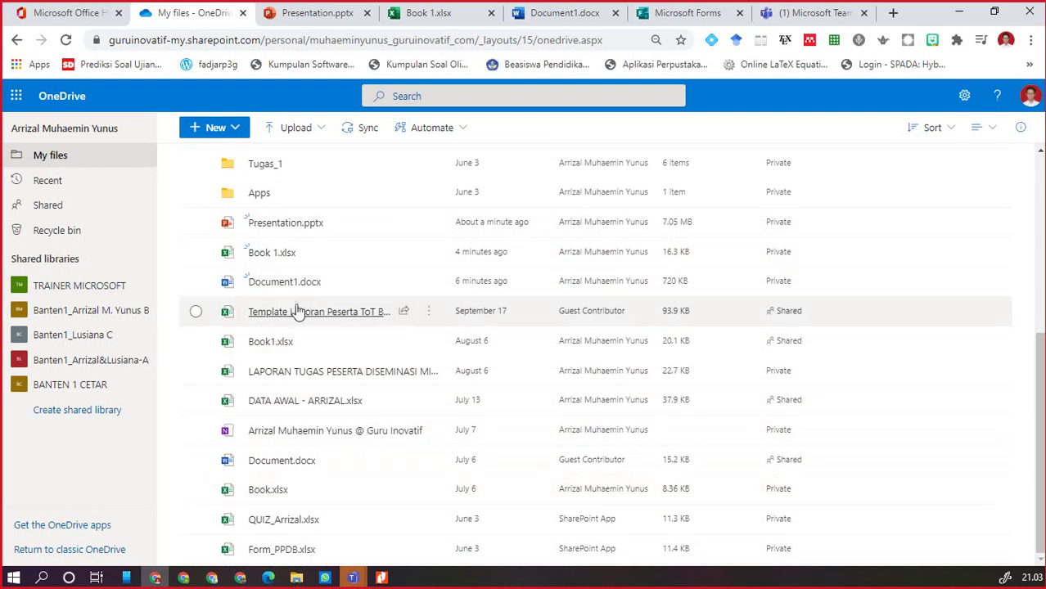
{"action": "scroll", "coordinate": [279, 295], "scroll_direction": "up", "scroll_amount": 1}
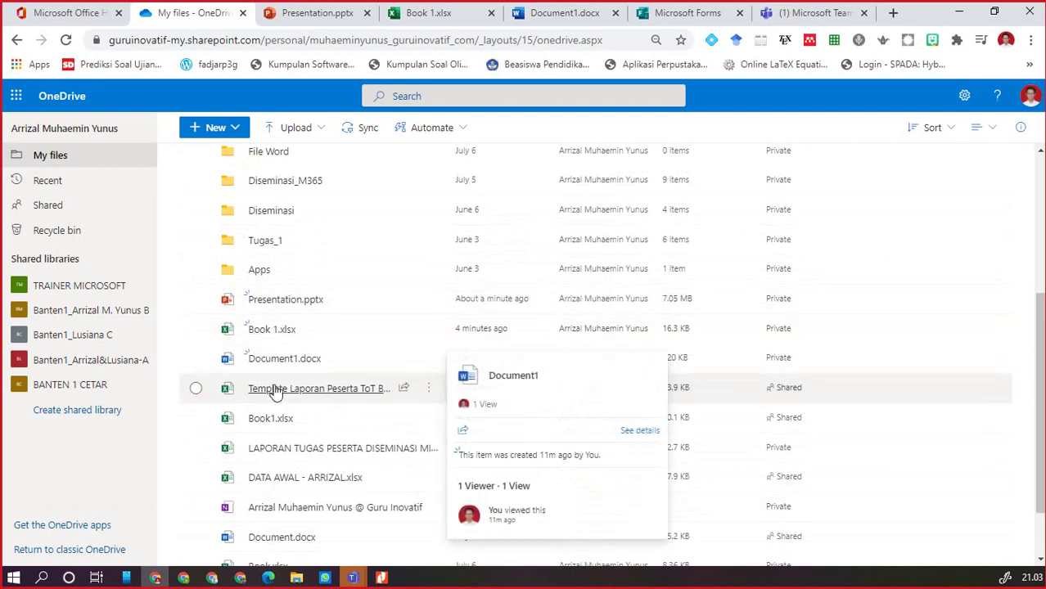
{"action": "scroll", "coordinate": [274, 459], "scroll_direction": "down", "scroll_amount": 1}
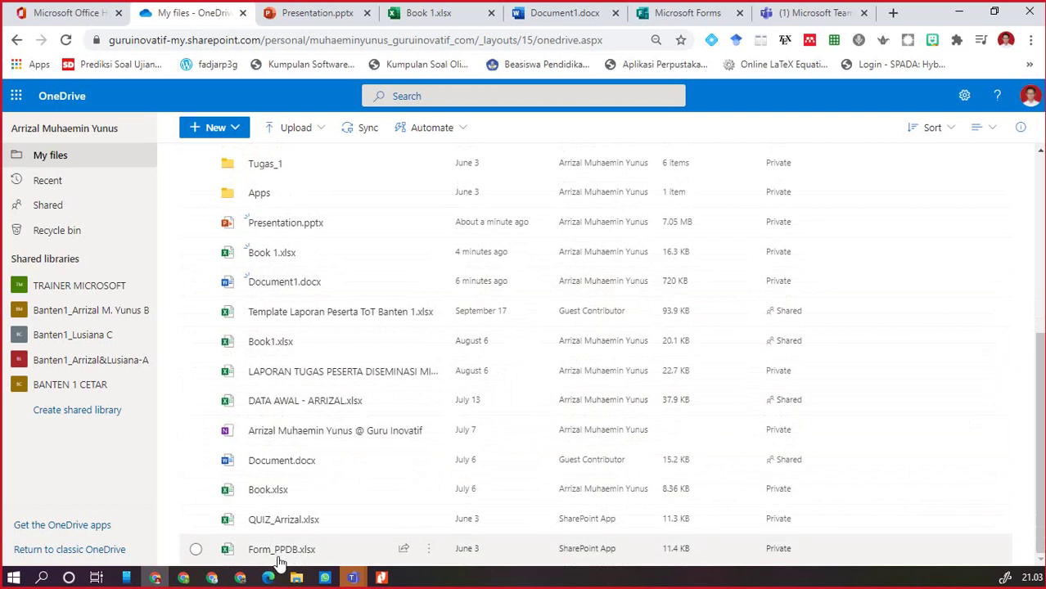
{"action": "scroll", "coordinate": [277, 409], "scroll_direction": "up", "scroll_amount": 3}
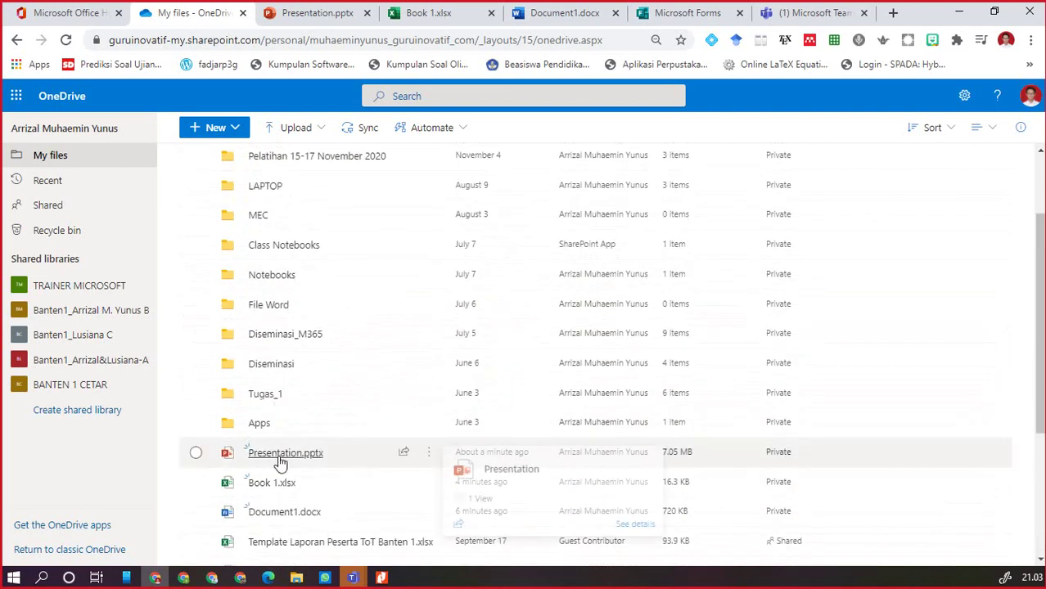
{"action": "scroll", "coordinate": [282, 372], "scroll_direction": "up", "scroll_amount": 2}
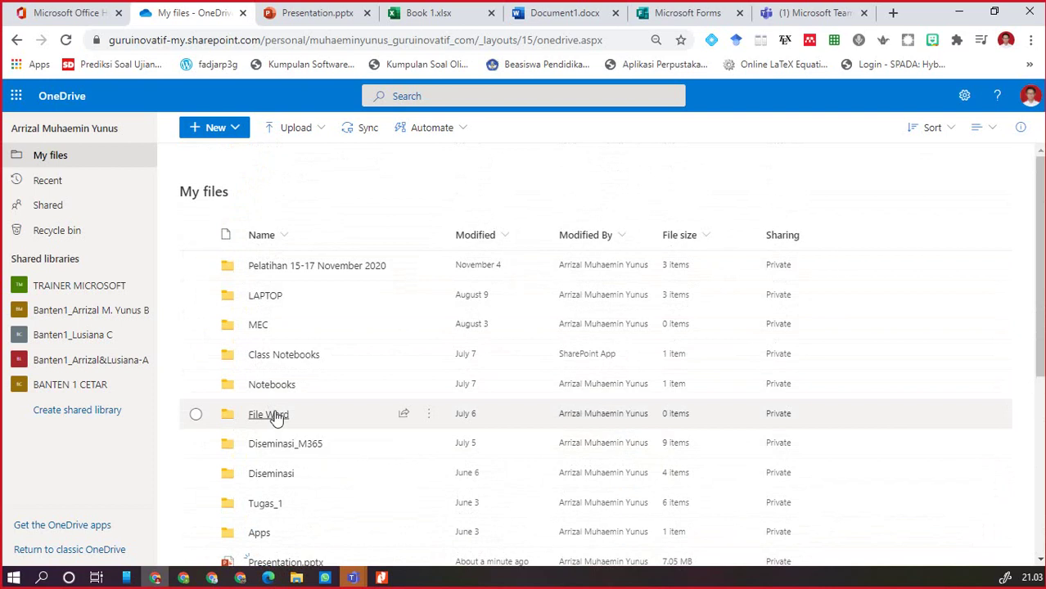
{"action": "left_click", "coordinate": [235, 128]}
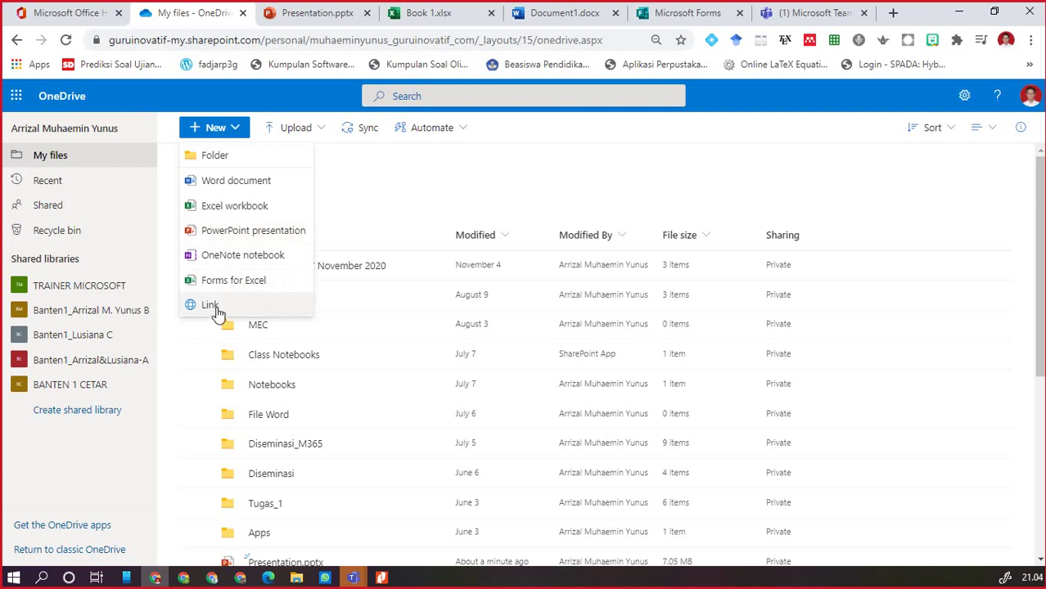
{"action": "left_click", "coordinate": [215, 156]}
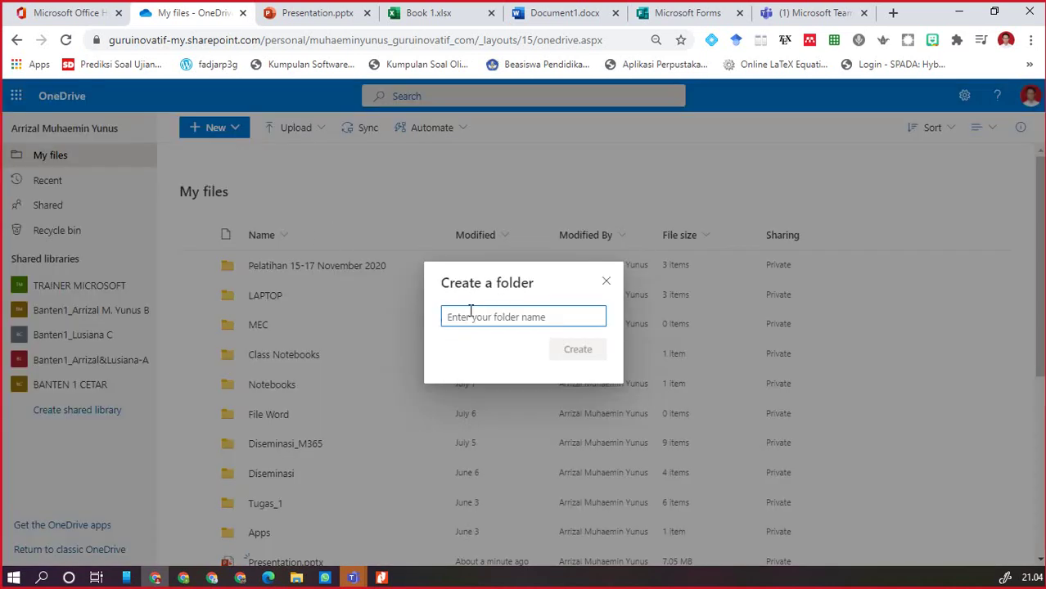
{"action": "type", "text": "V"}
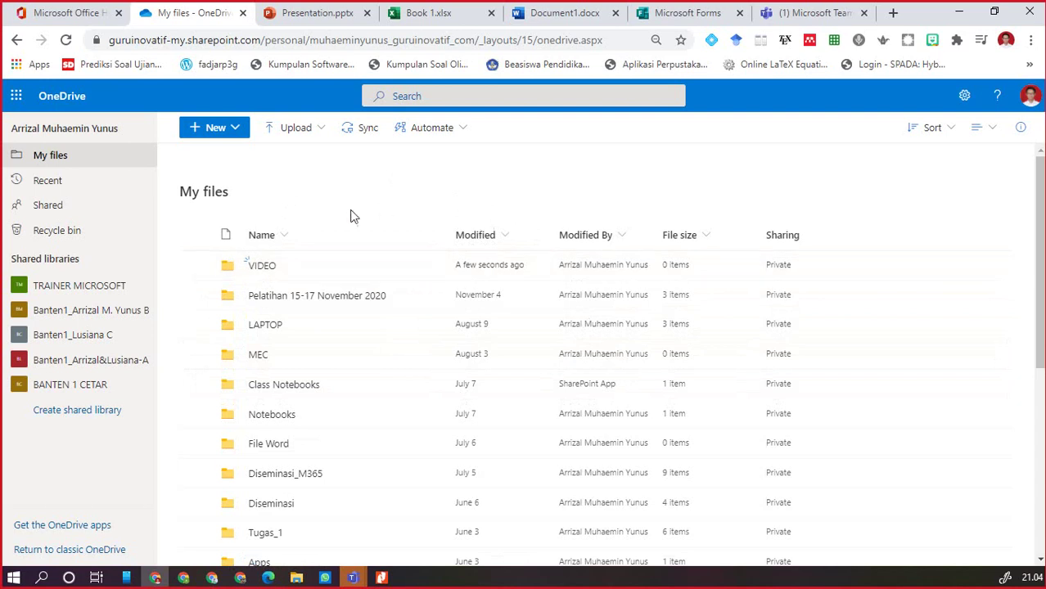
Sort My files by name from A to Z and locate the VIDEO folder in the list
{"action": "left_click", "coordinate": [264, 237]}
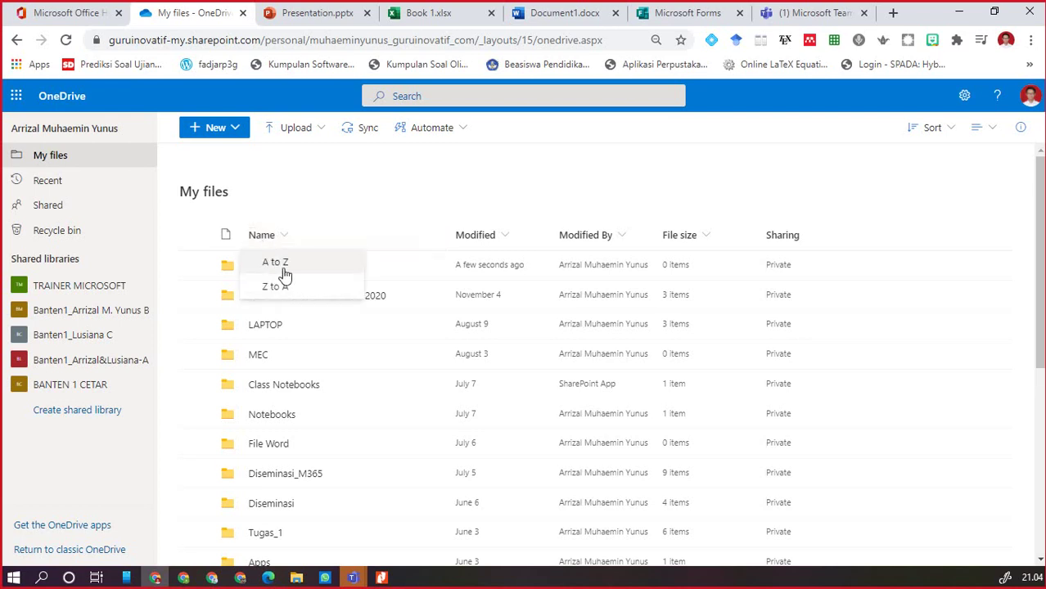
{"action": "left_click", "coordinate": [288, 266]}
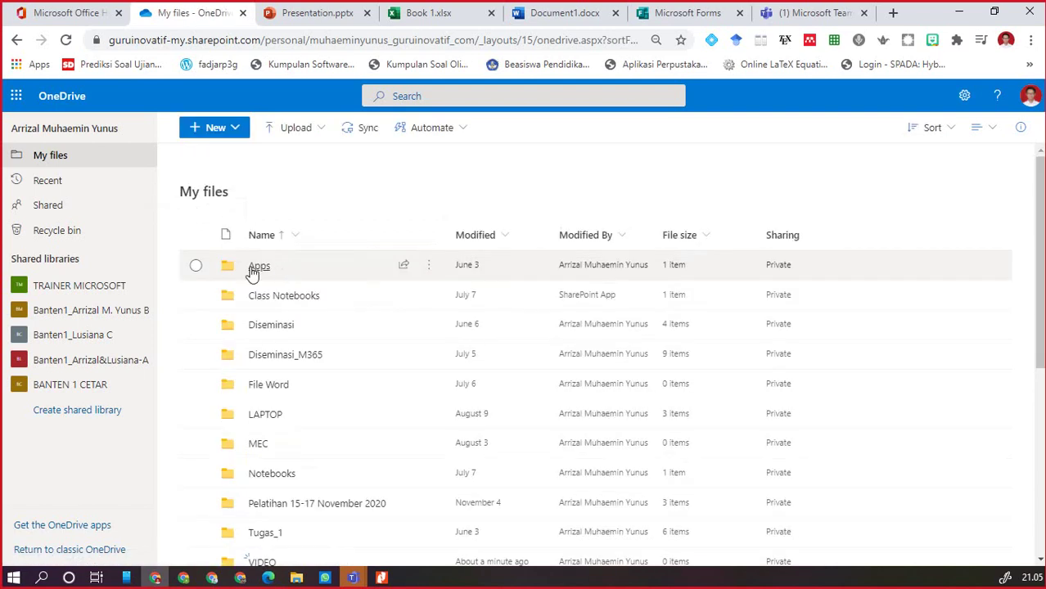
{"action": "scroll", "coordinate": [252, 389], "scroll_direction": "down", "scroll_amount": 3}
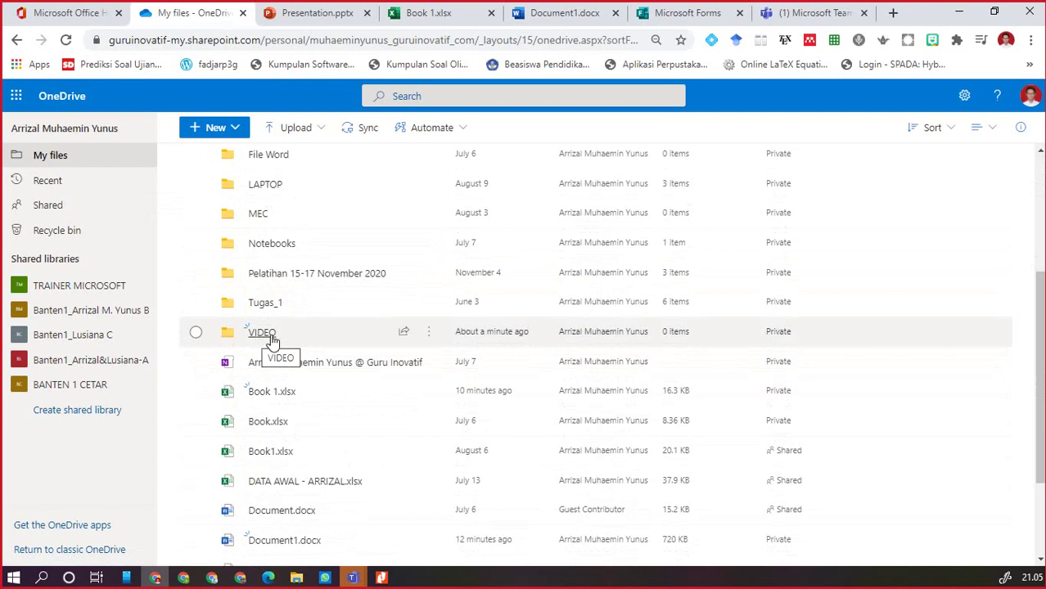
{"action": "scroll", "coordinate": [273, 340], "scroll_direction": "up", "scroll_amount": 3}
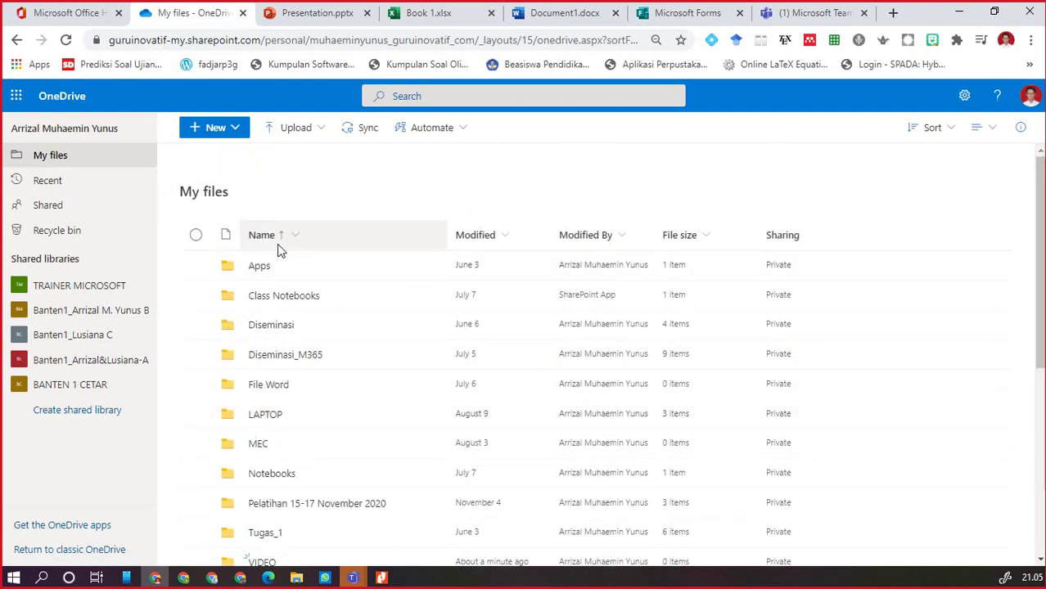
Sort My files by modified date from newer to older
{"action": "left_click", "coordinate": [498, 235]}
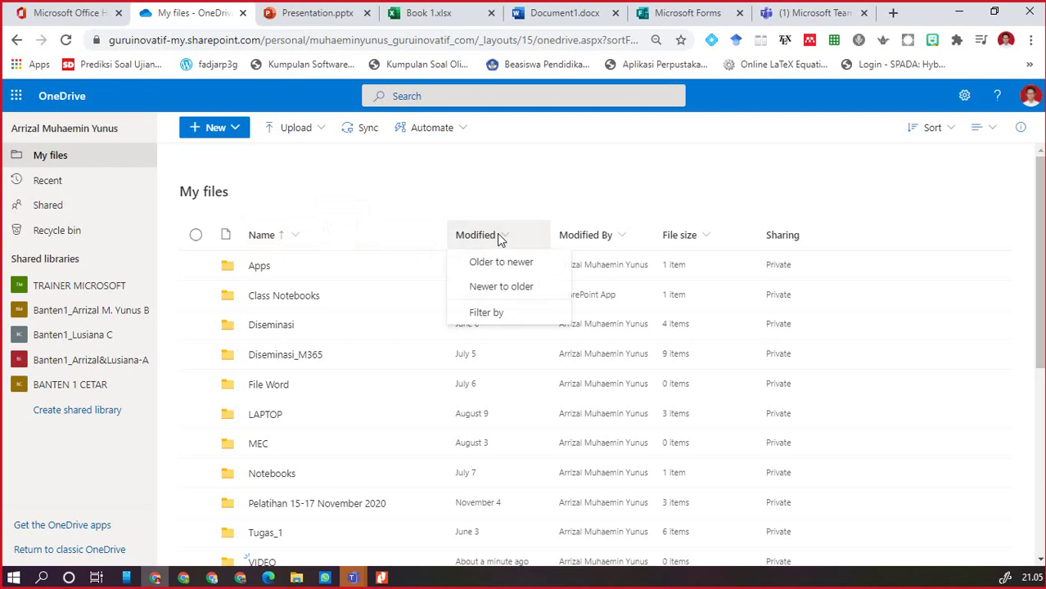
{"action": "left_click", "coordinate": [500, 287]}
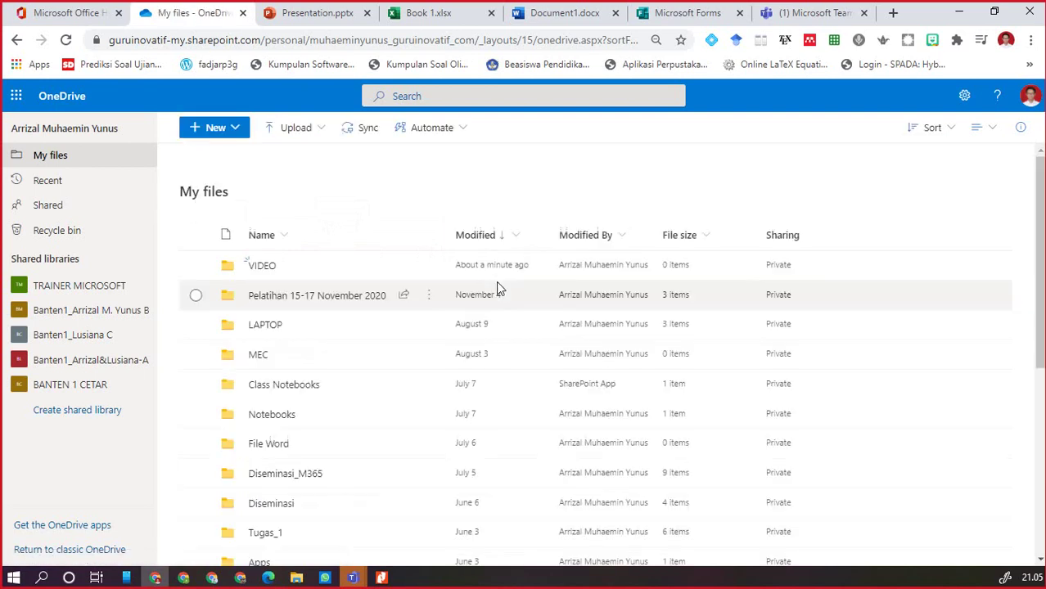
Review the modified-date sorting options and the VIDEO folder's link sharing options without changing them
{"action": "left_click", "coordinate": [497, 238]}
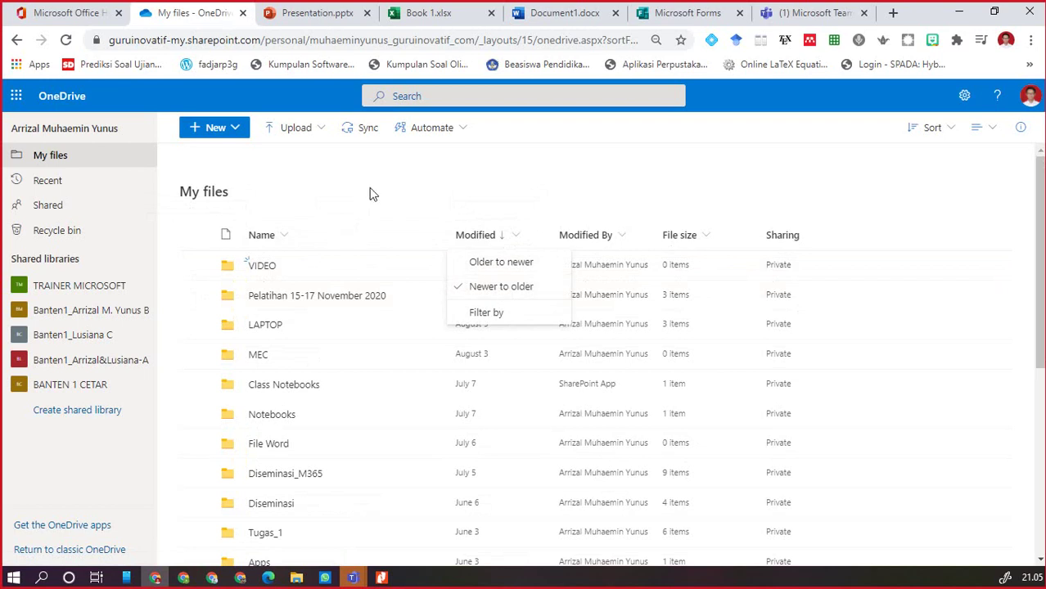
{"action": "left_click", "coordinate": [329, 221]}
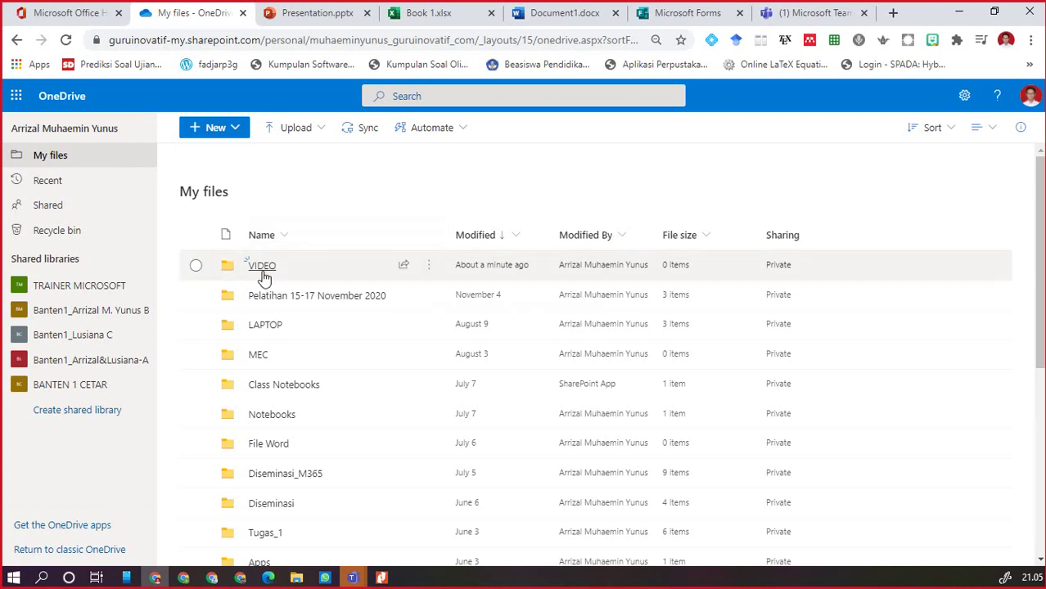
{"action": "left_click", "coordinate": [405, 266]}
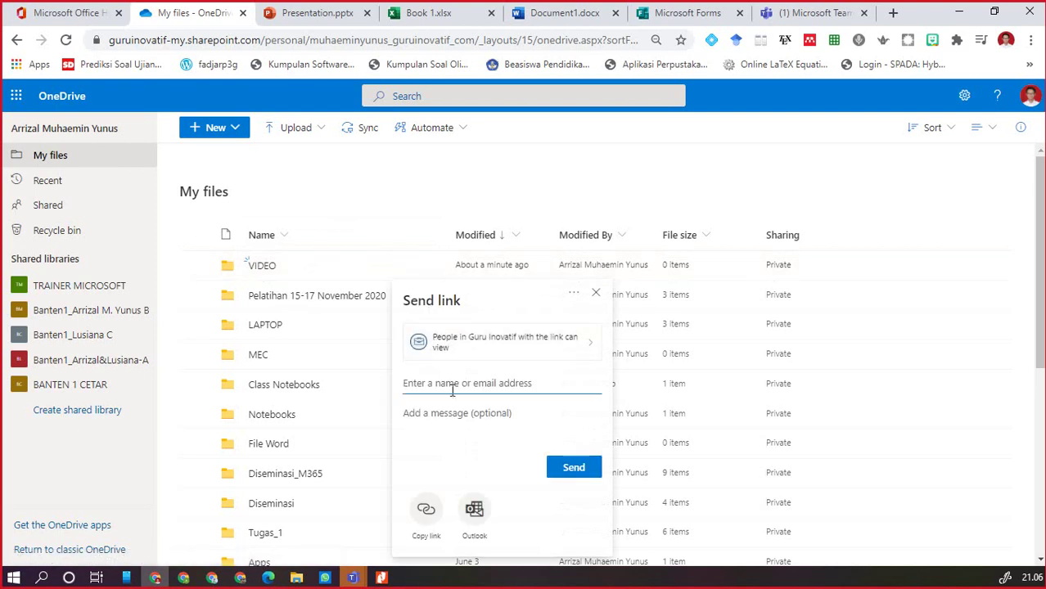
{"action": "left_click", "coordinate": [368, 189]}
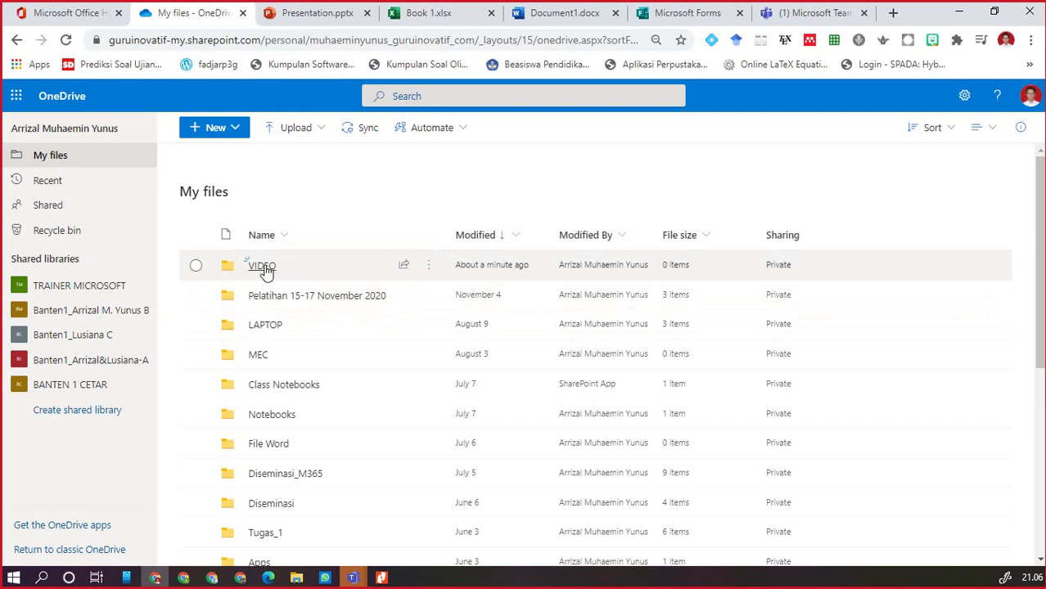
Upload Video_2020-11-15_193408.wmv from the computer's Documents folder into the VIDEO folder
{"action": "left_click", "coordinate": [264, 267]}
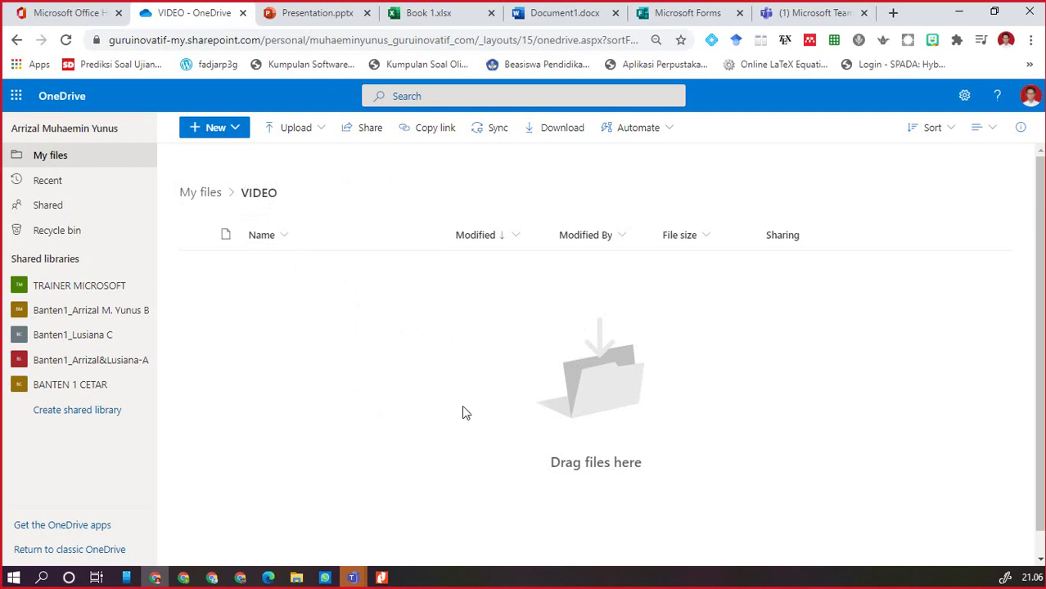
{"action": "left_click", "coordinate": [319, 135]}
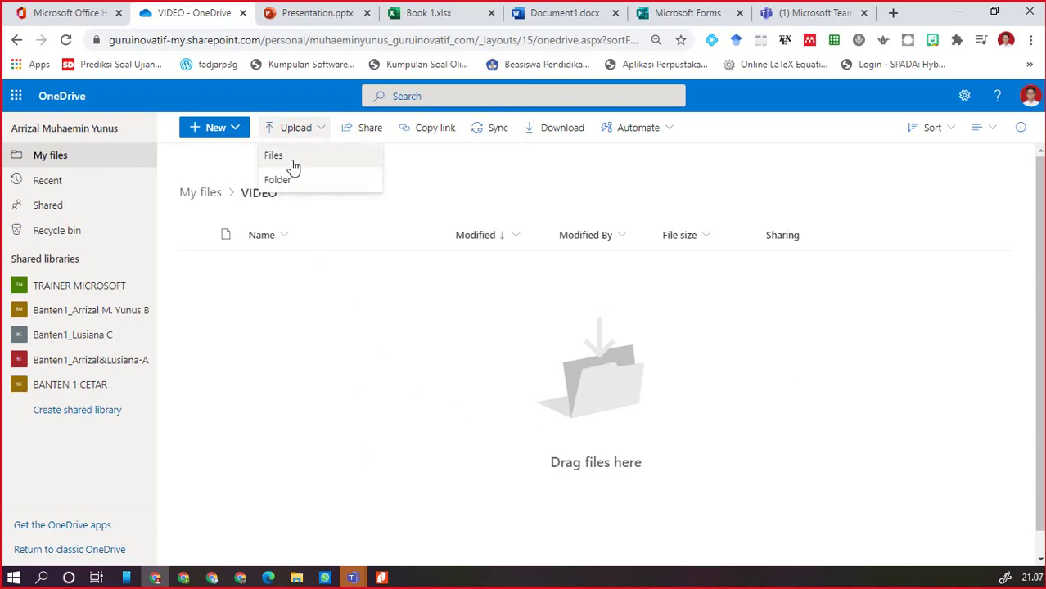
{"action": "left_click", "coordinate": [293, 164]}
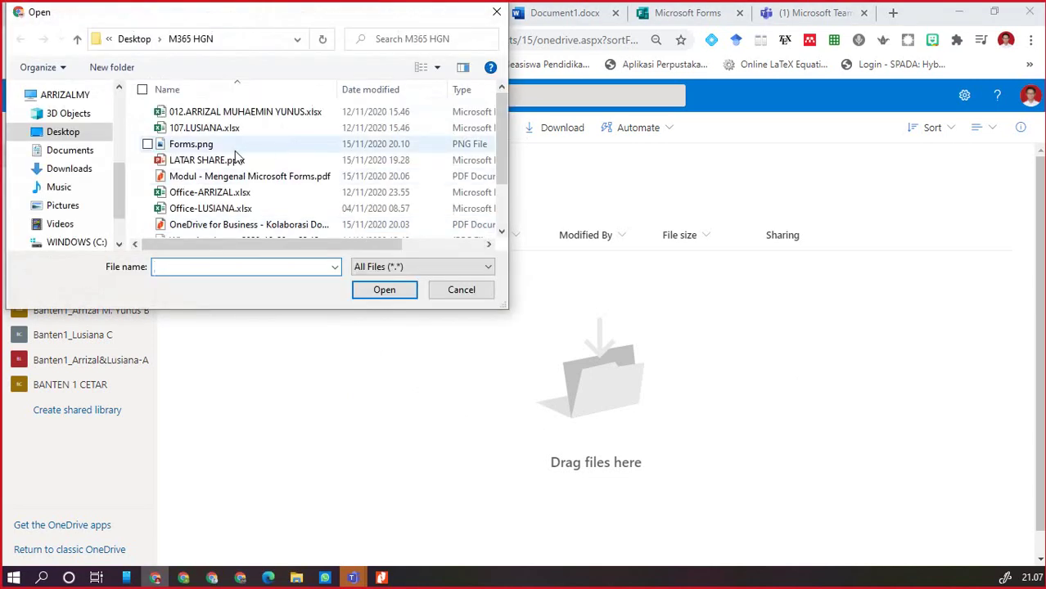
{"action": "left_click", "coordinate": [72, 150]}
{"action": "scroll", "coordinate": [229, 197], "scroll_direction": "down", "scroll_amount": 4}
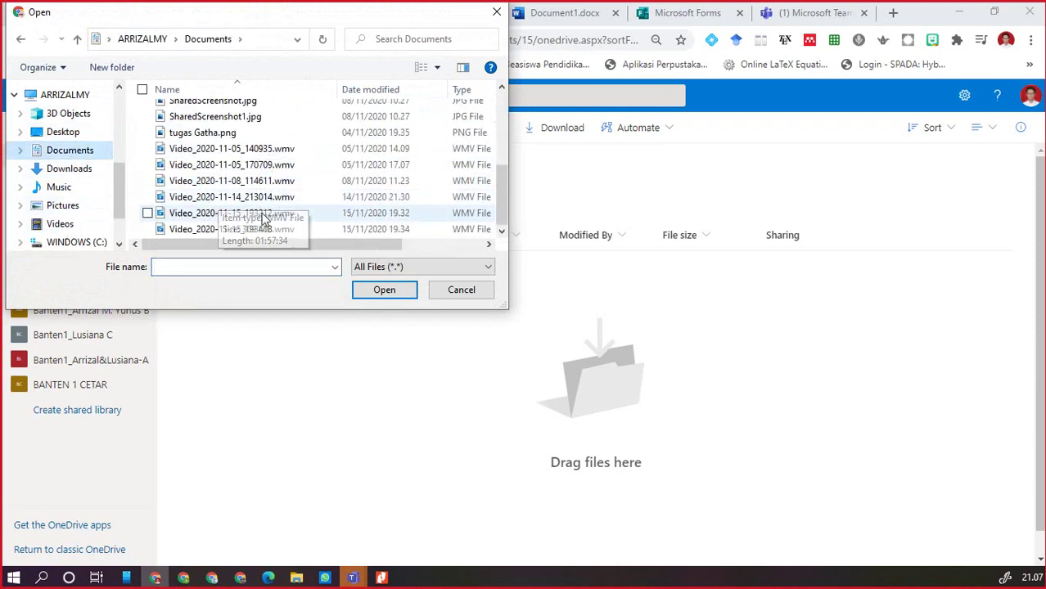
{"action": "mouse_move", "coordinate": [304, 246]}
{"action": "left_mouse_down"}
{"action": "mouse_move", "coordinate": [417, 247]}
{"action": "mouse_move", "coordinate": [299, 246]}
{"action": "left_mouse_up"}
{"action": "left_click", "coordinate": [243, 234]}
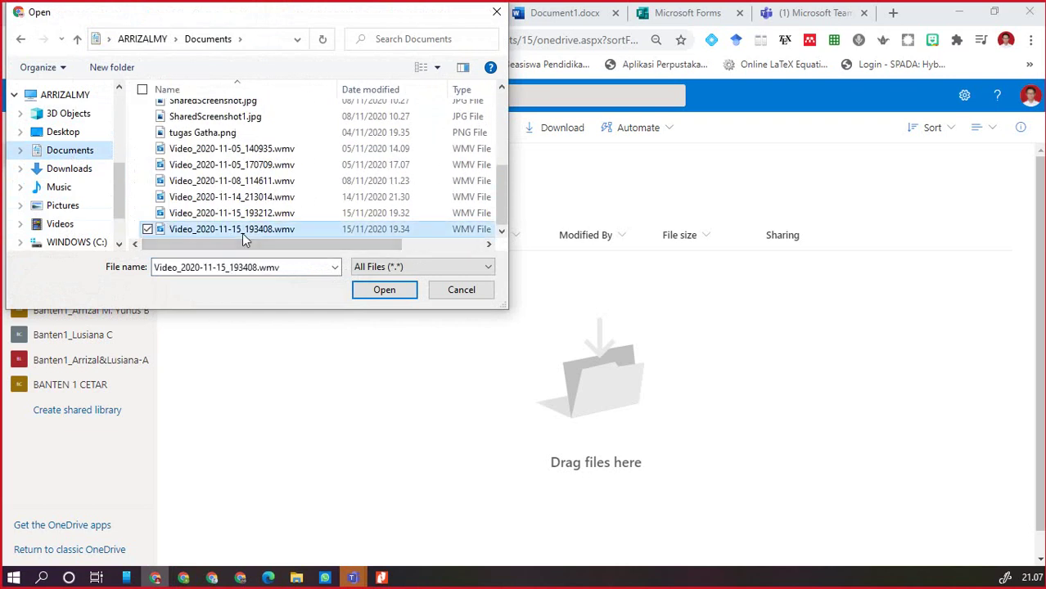
{"action": "left_click", "coordinate": [380, 293]}
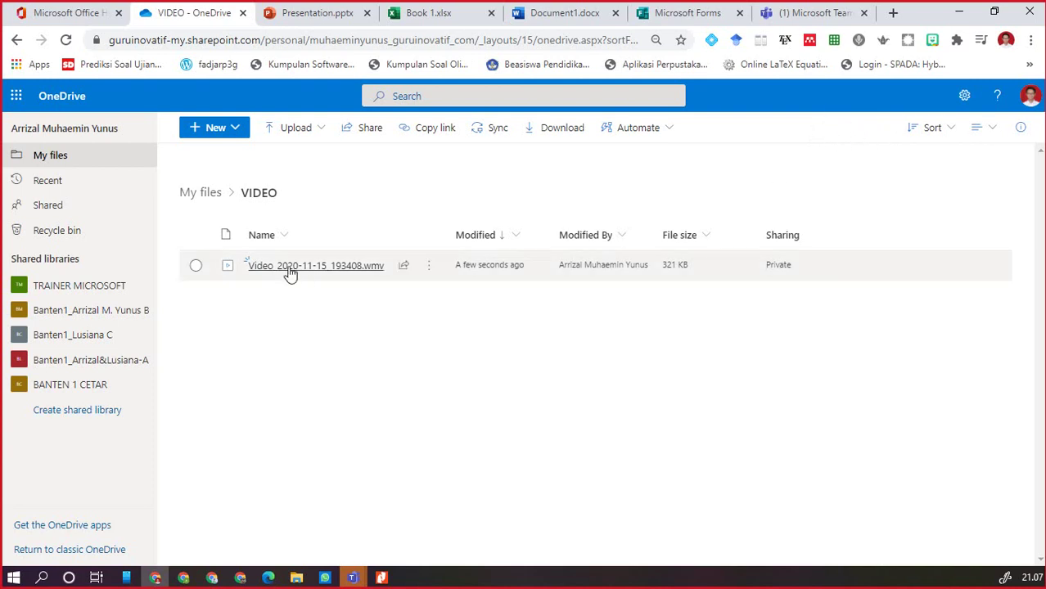
Play the uploaded video with its volume lowered to 29, and return to the VIDEO folder
{"action": "mouse_move", "coordinate": [290, 273]}
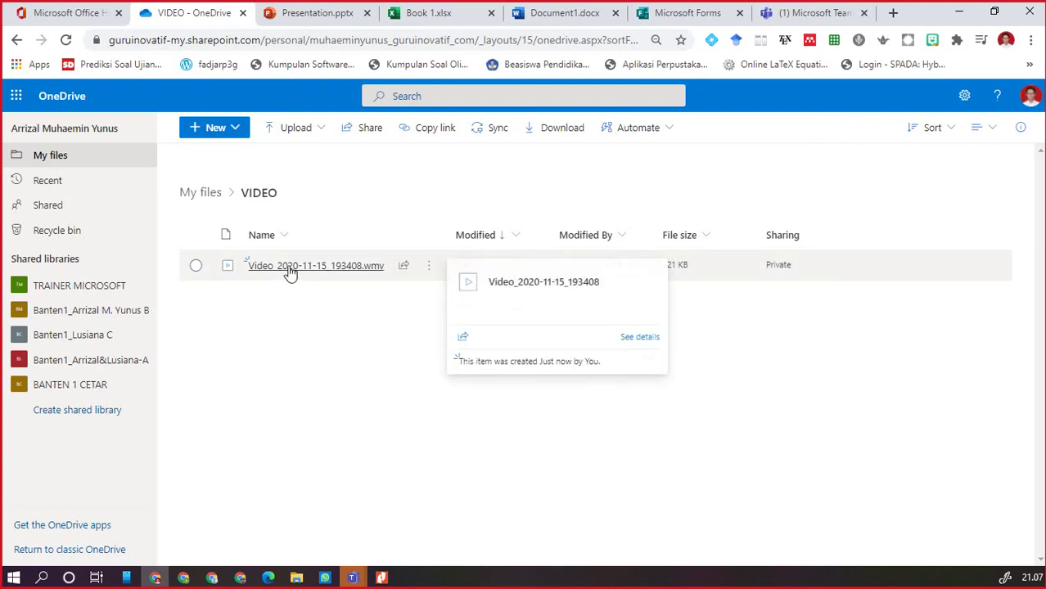
{"action": "left_click", "coordinate": [290, 273]}
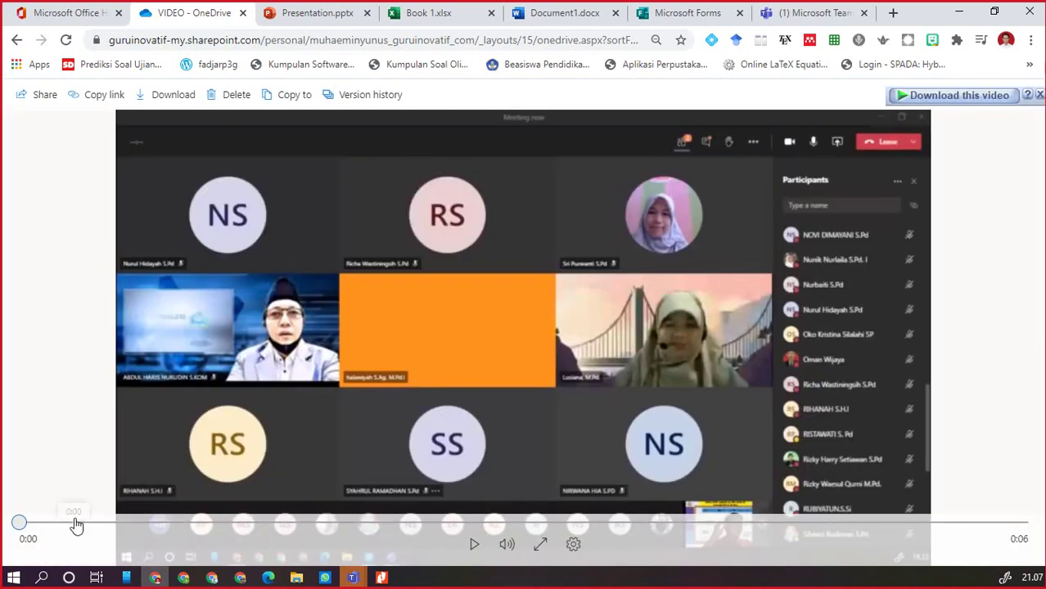
{"action": "left_click", "coordinate": [474, 546]}
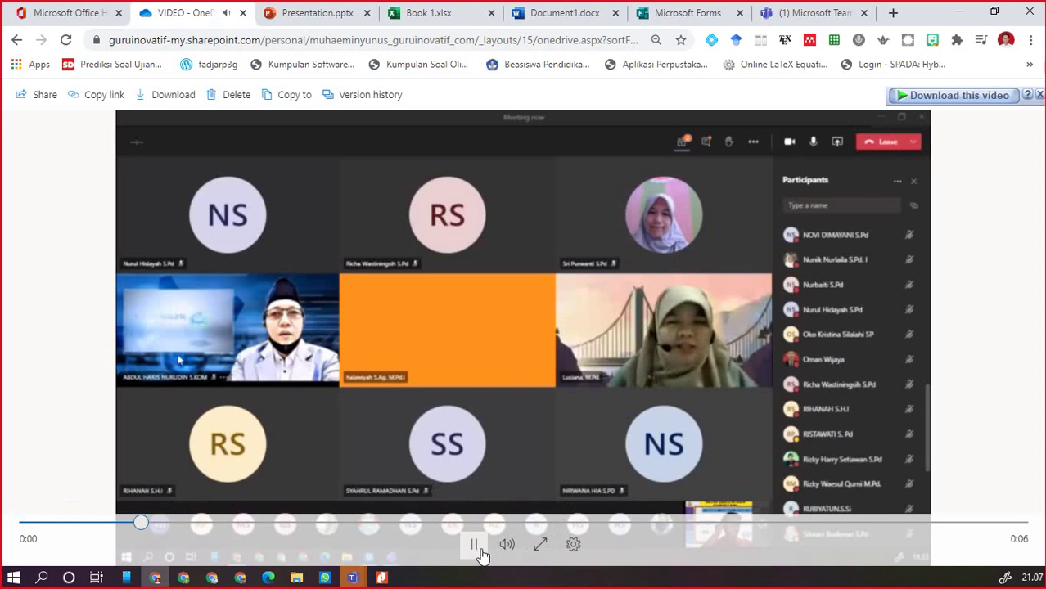
{"action": "mouse_move", "coordinate": [506, 545]}
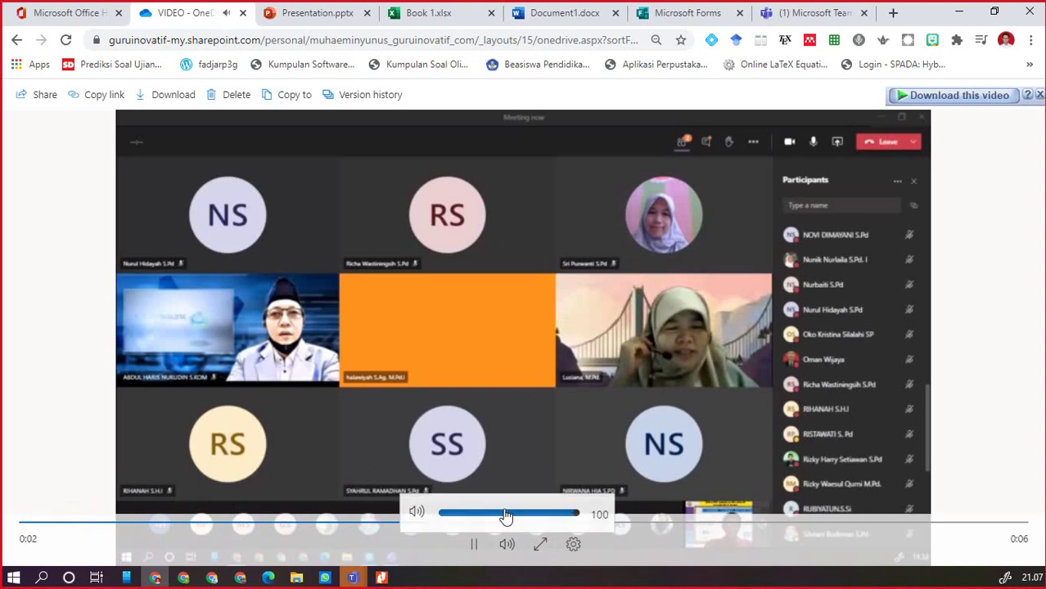
{"action": "left_click", "coordinate": [506, 516]}
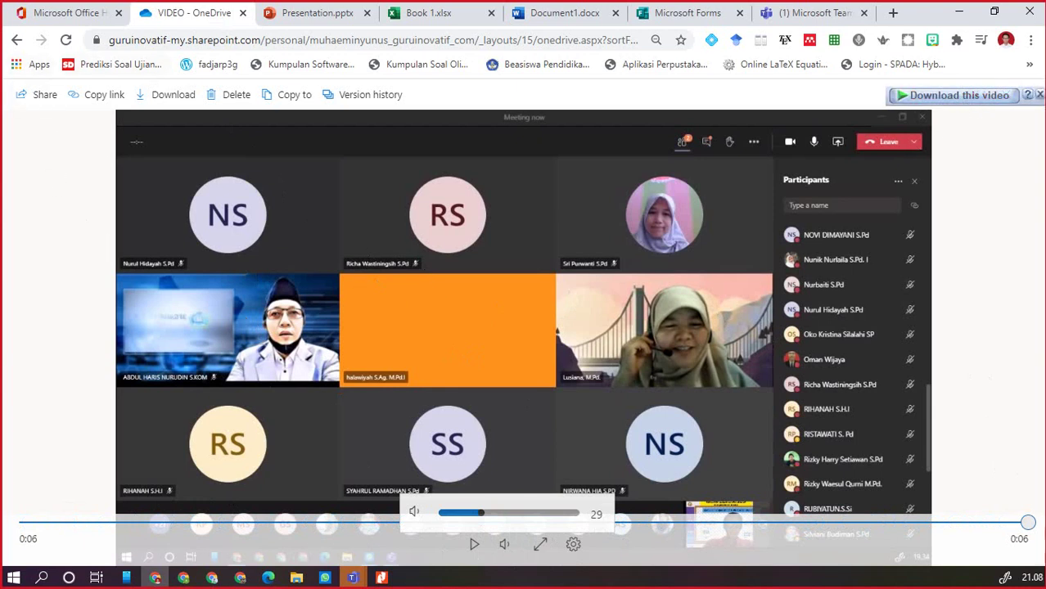
{"action": "left_click", "coordinate": [15, 40]}
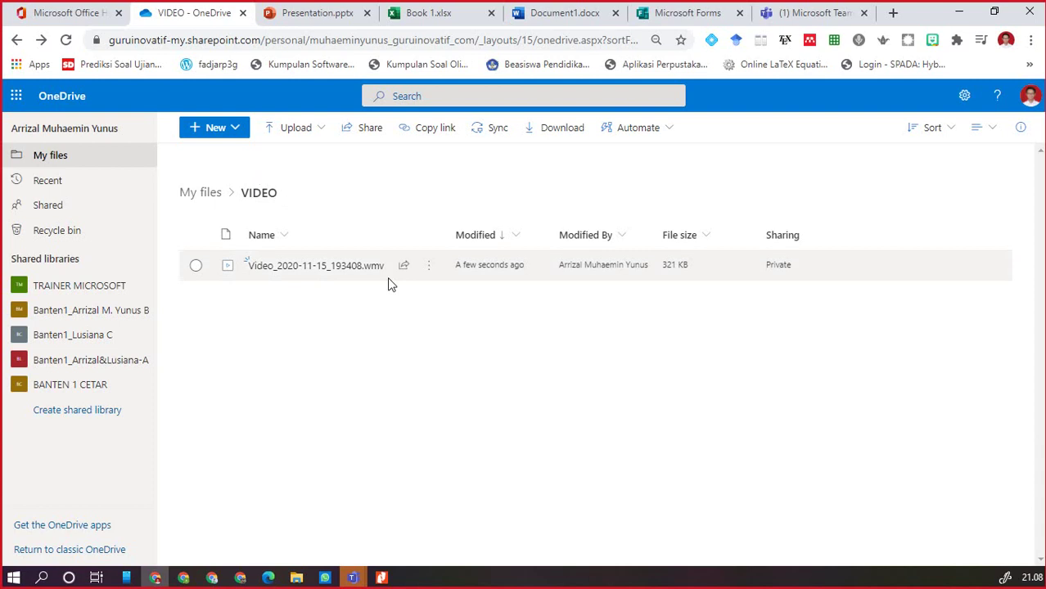
{"action": "mouse_move", "coordinate": [299, 273]}
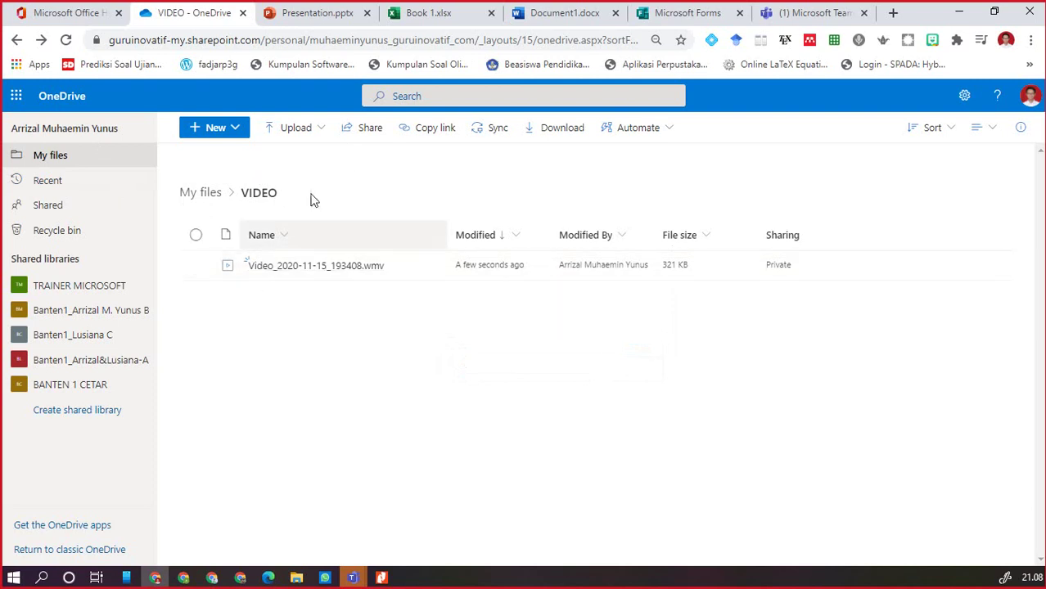
{"action": "left_click", "coordinate": [323, 134]}
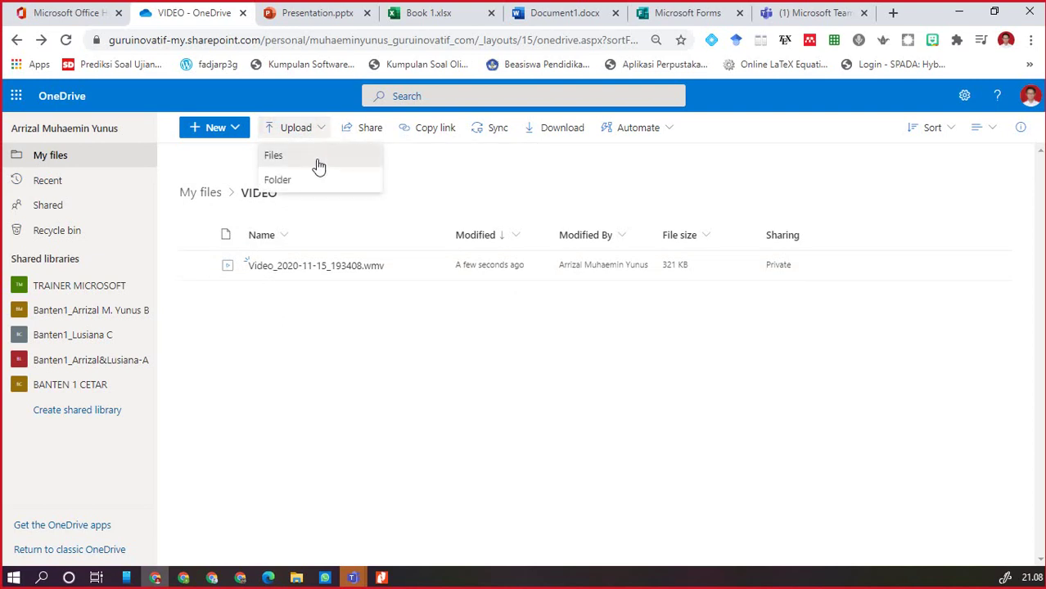
{"action": "left_click", "coordinate": [318, 160]}
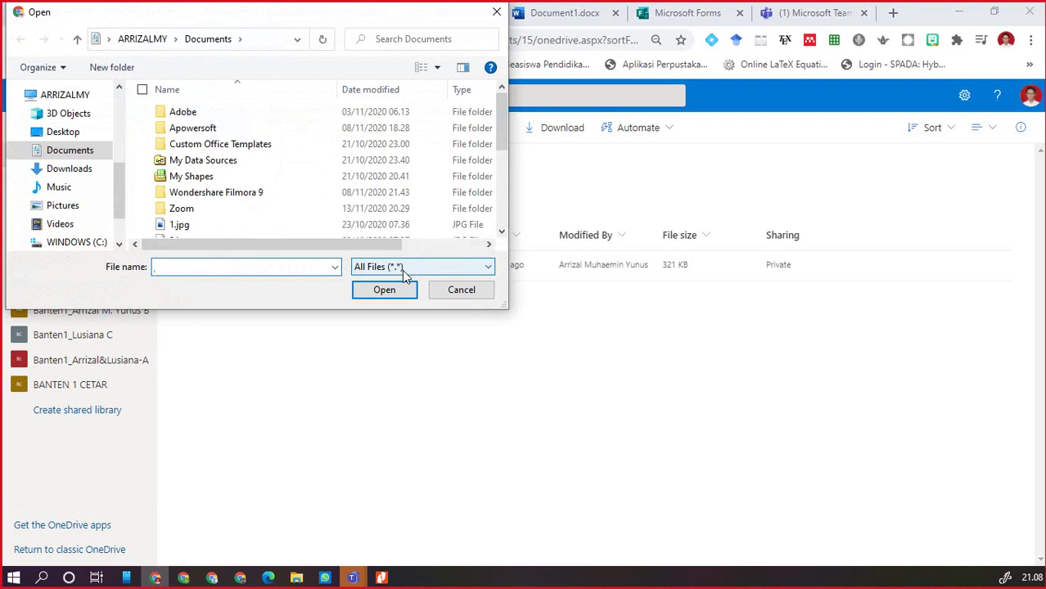
{"action": "left_click", "coordinate": [402, 269]}
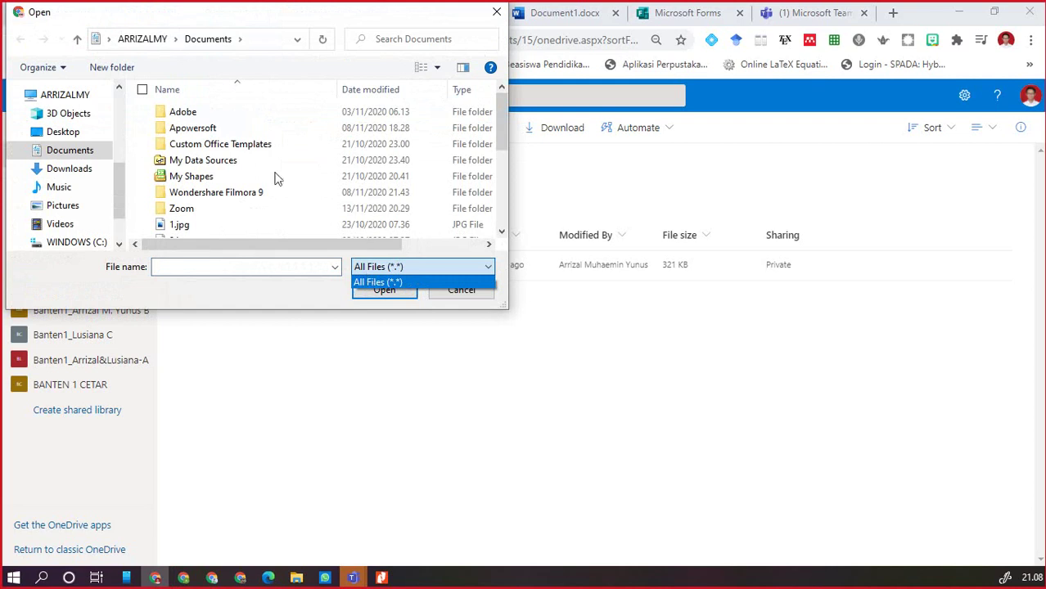
{"action": "scroll", "coordinate": [307, 187], "scroll_direction": "down", "scroll_amount": 5}
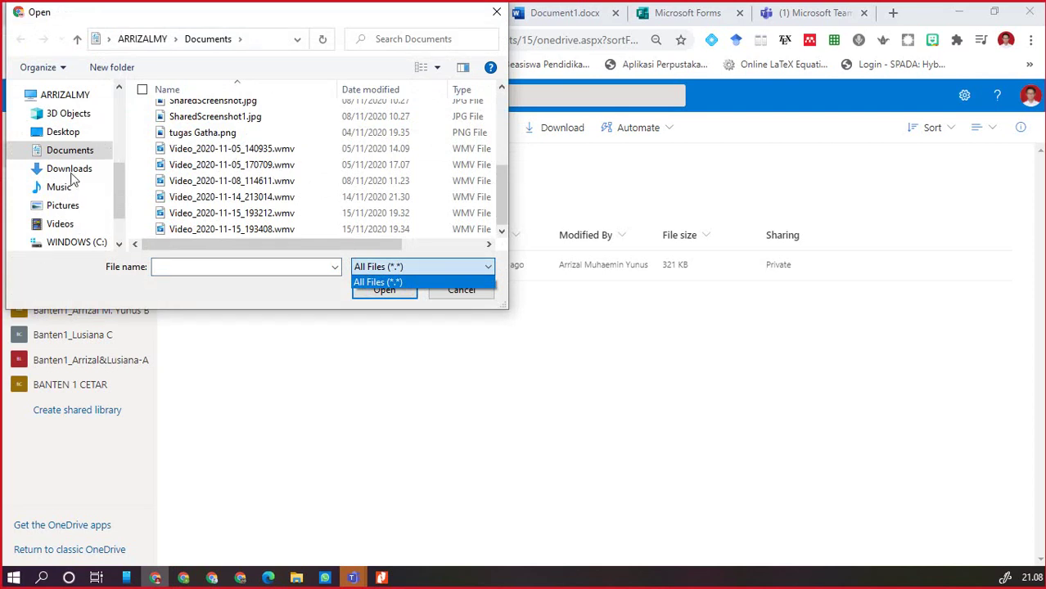
{"action": "scroll", "coordinate": [72, 180], "scroll_direction": "down", "scroll_amount": 1}
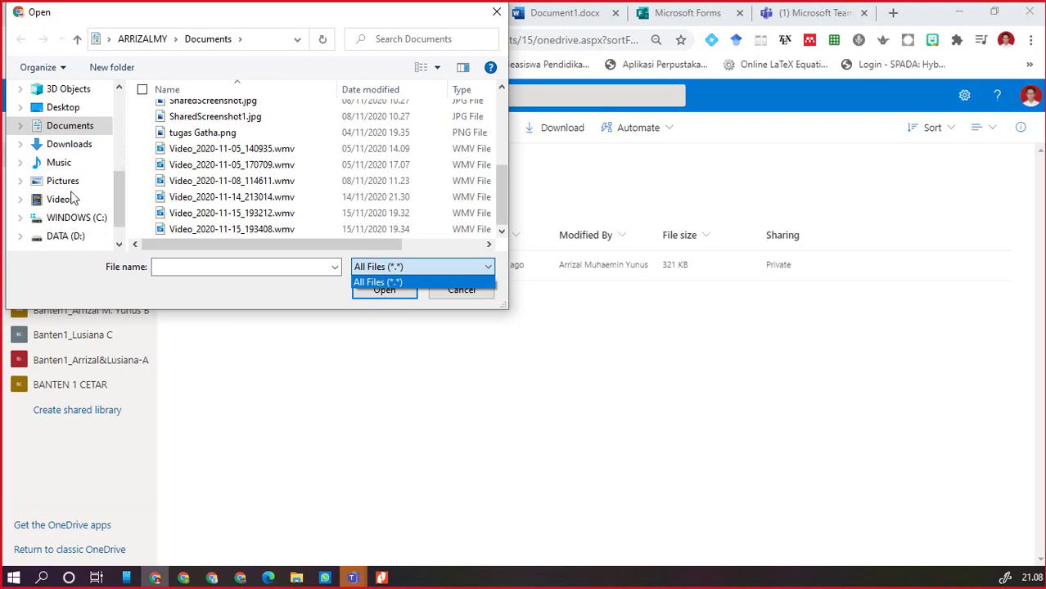
{"action": "left_click", "coordinate": [72, 243]}
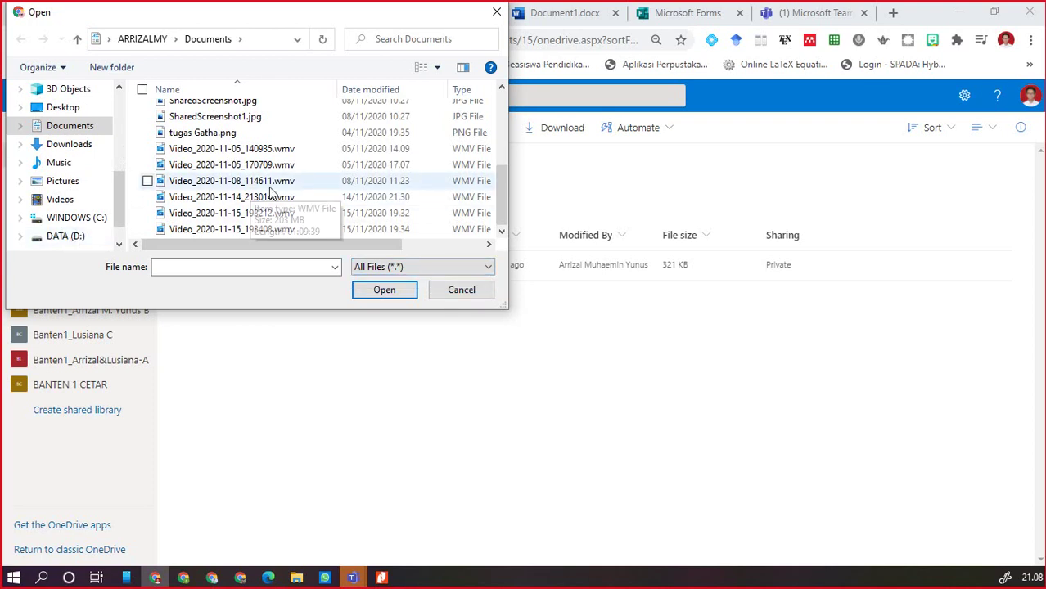
{"action": "left_click", "coordinate": [462, 291]}
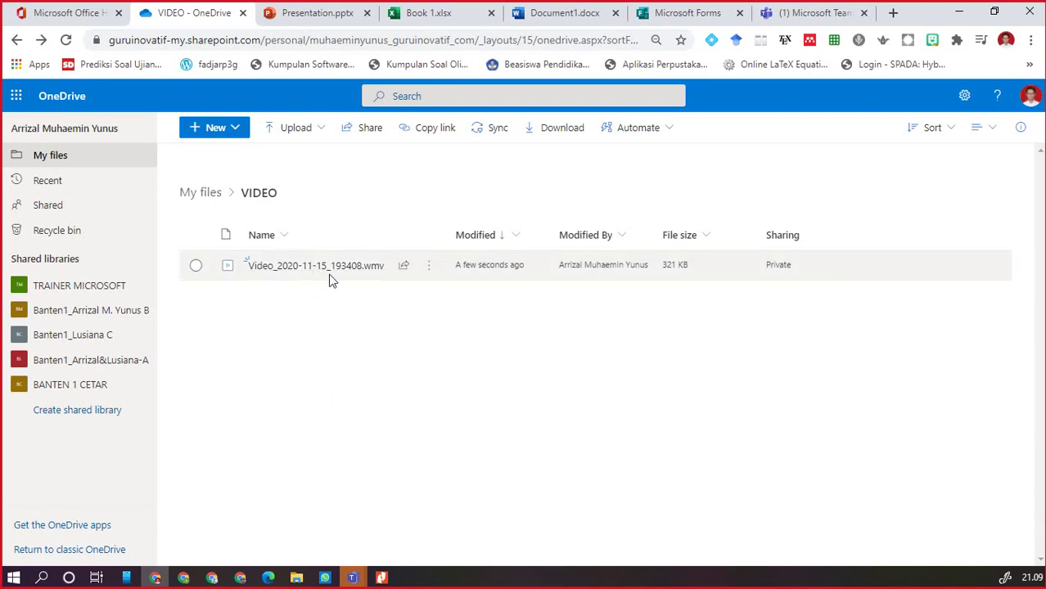
Open the sharing link settings of Video_2020-11-15_193408.wmv and make the link work for anyone with the link
{"action": "mouse_move", "coordinate": [332, 279]}
{"action": "left_click", "coordinate": [427, 273]}
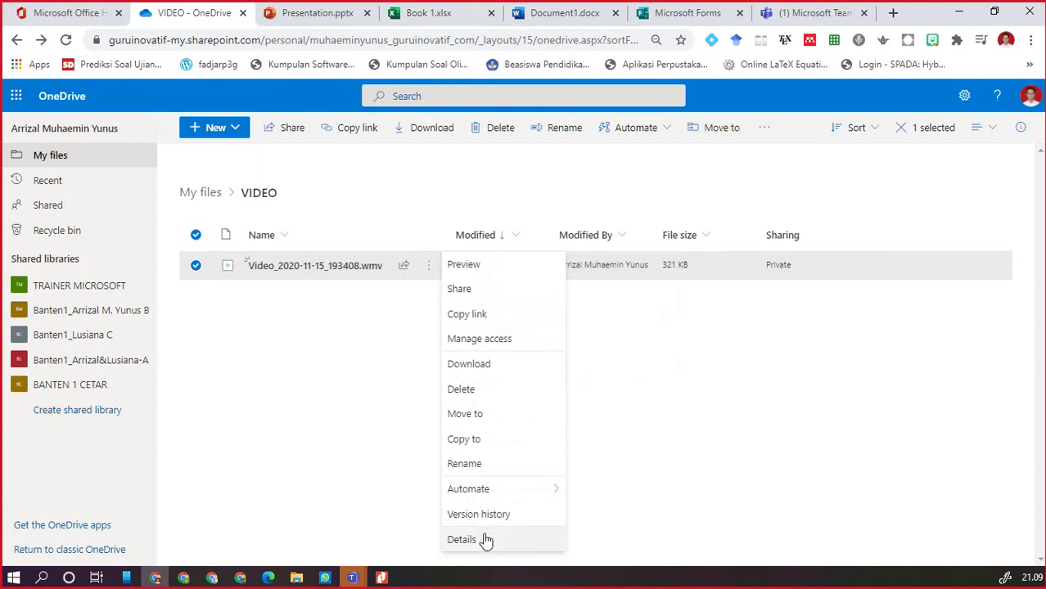
{"action": "left_click", "coordinate": [472, 294]}
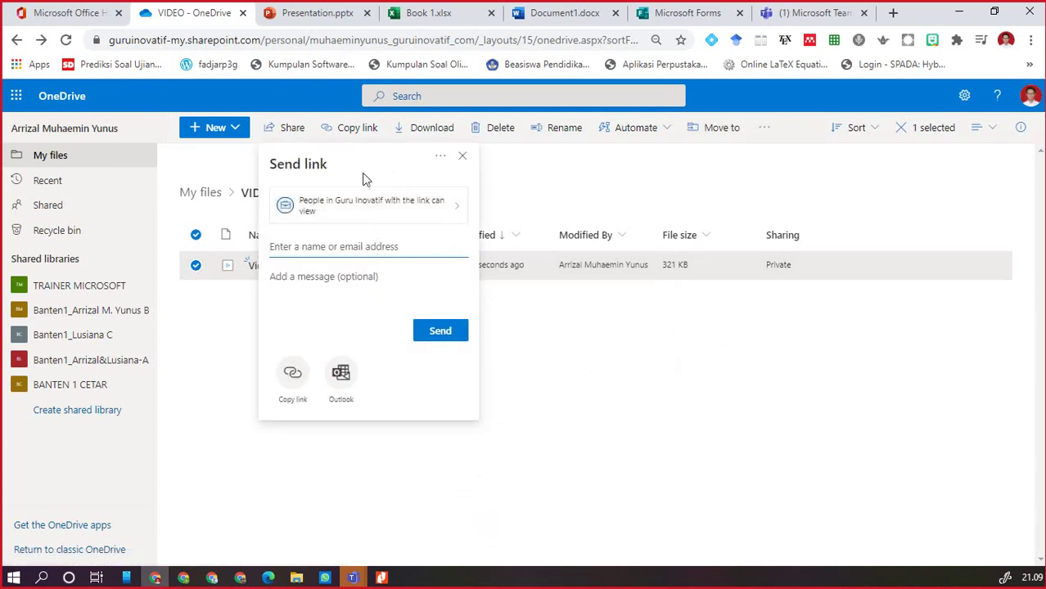
{"action": "left_click", "coordinate": [444, 216]}
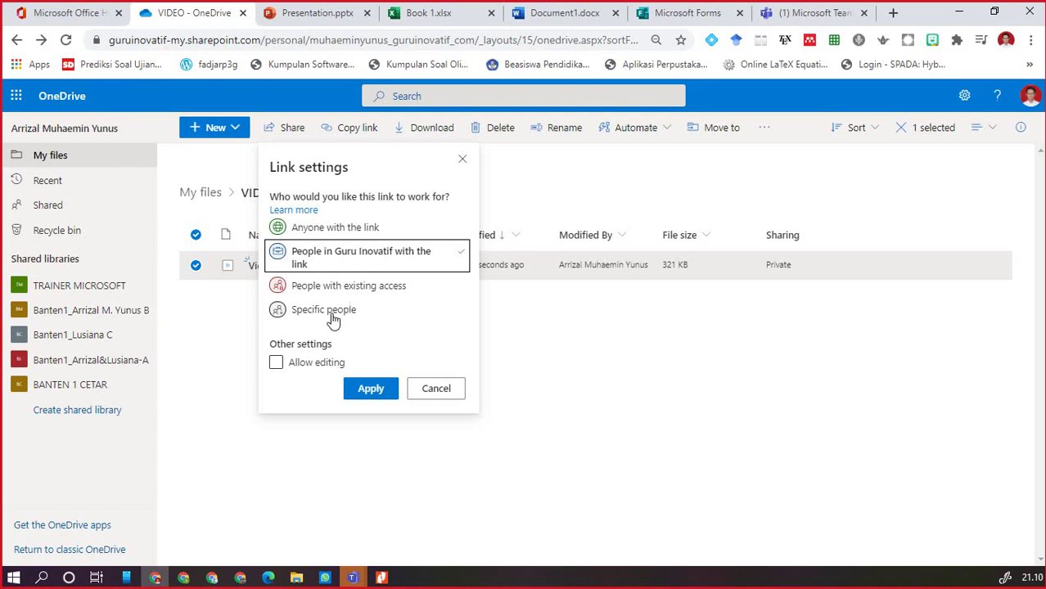
{"action": "left_click", "coordinate": [349, 234]}
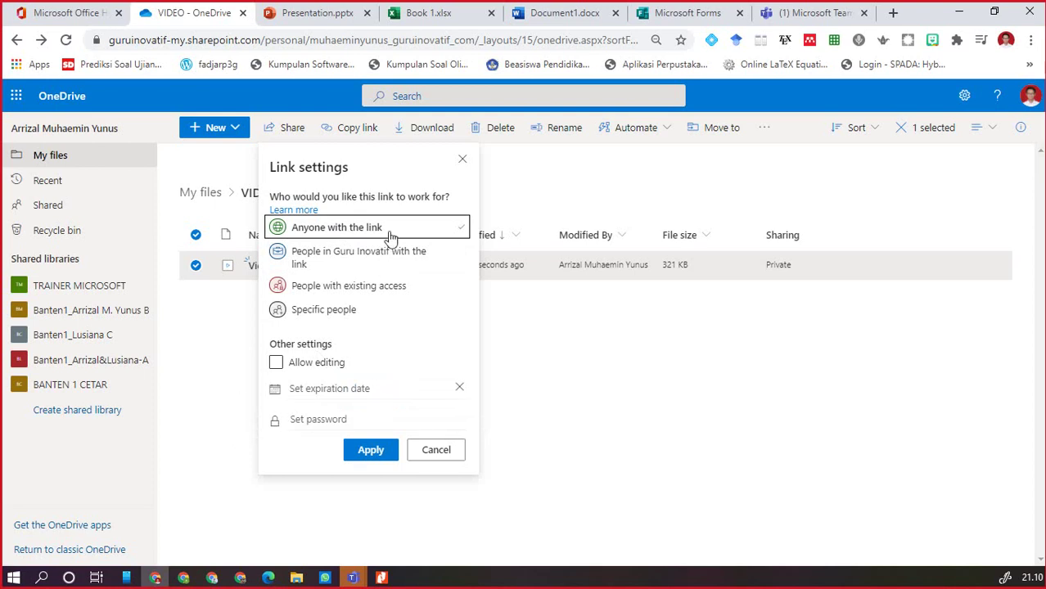
Set the sharing link's expiration date to Monday Nov 16 2020
{"action": "left_click", "coordinate": [333, 391]}
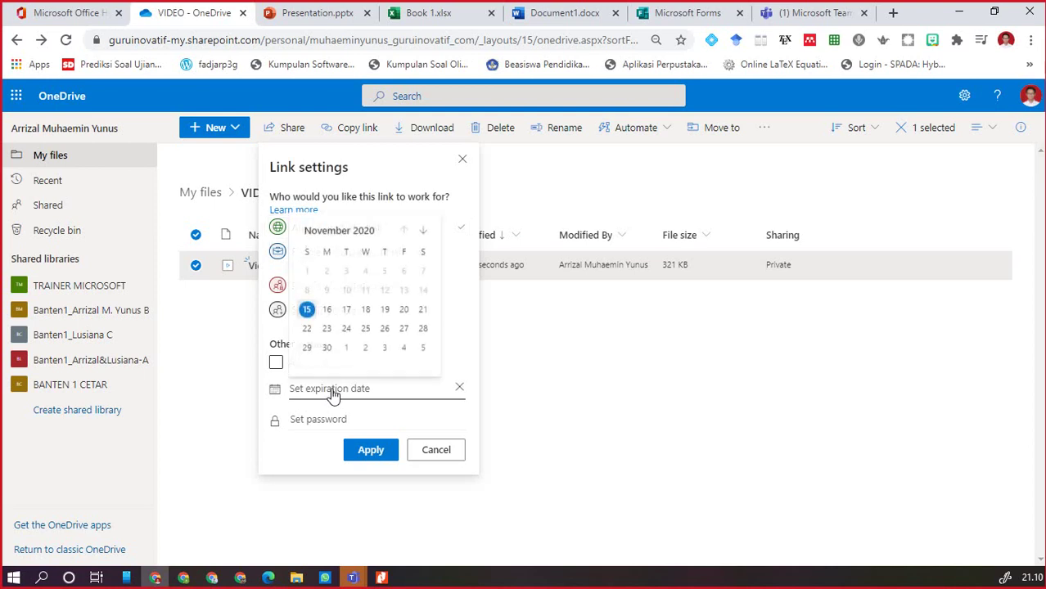
{"action": "left_click", "coordinate": [326, 310]}
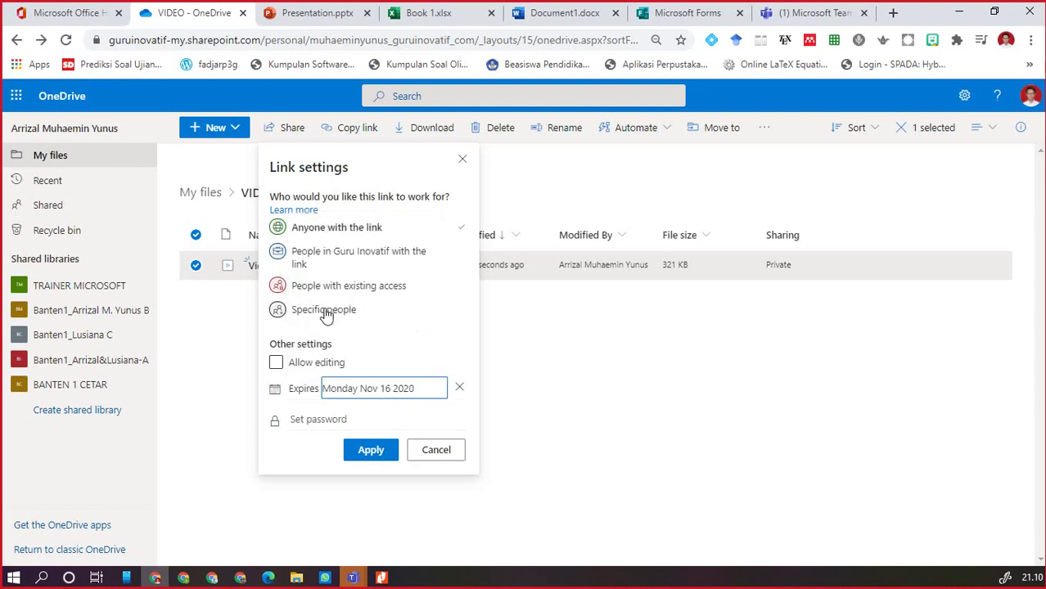
{"action": "left_click", "coordinate": [350, 390]}
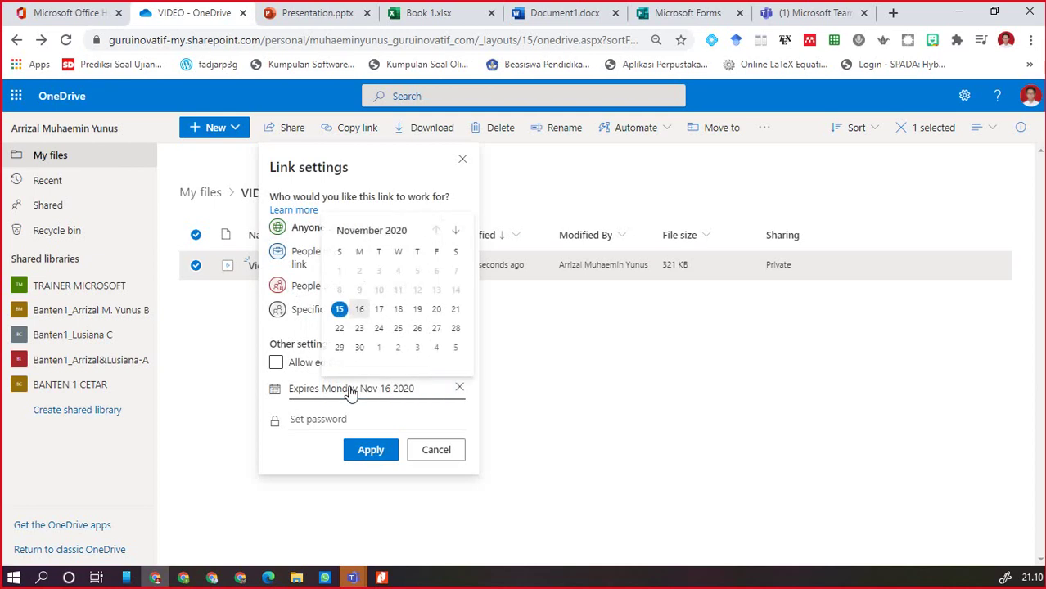
{"action": "key", "text": "Escape"}
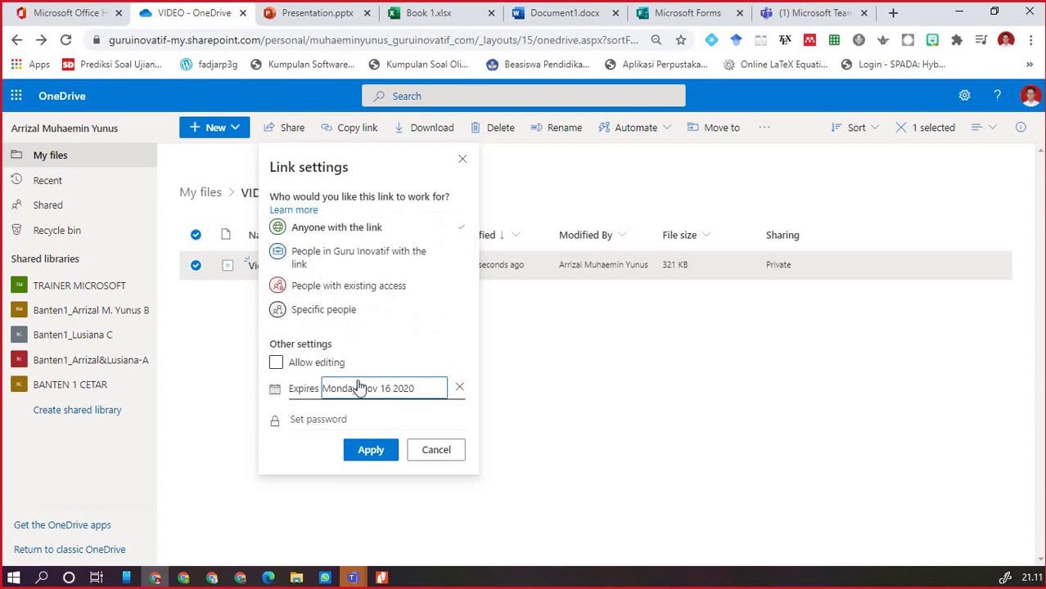
Enter a password for the sharing link and apply the link settings
{"action": "left_click", "coordinate": [336, 424]}
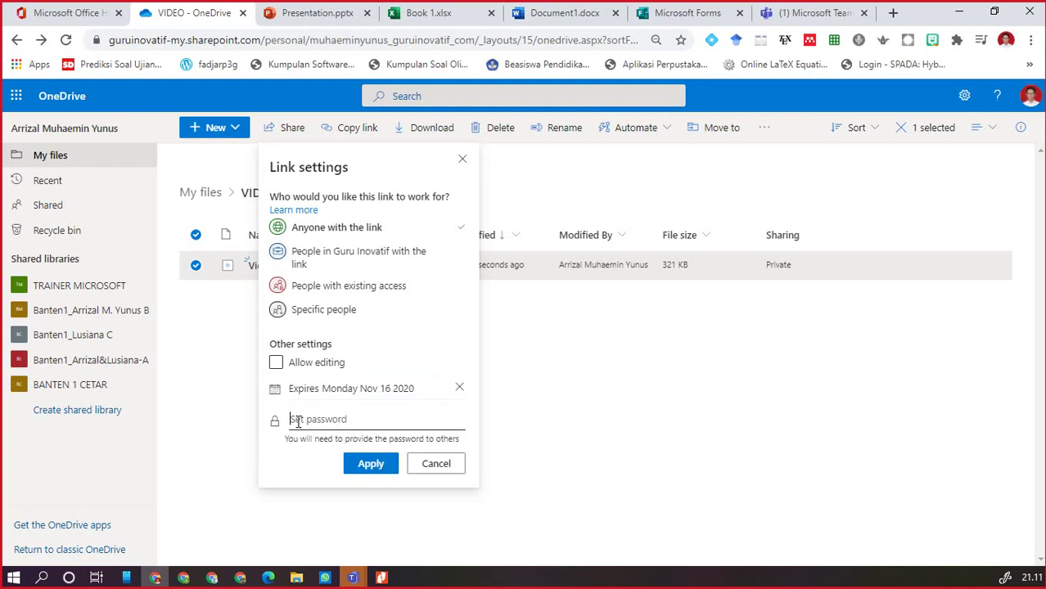
{"action": "left_click", "coordinate": [297, 421]}
{"action": "type", "text": "1"}
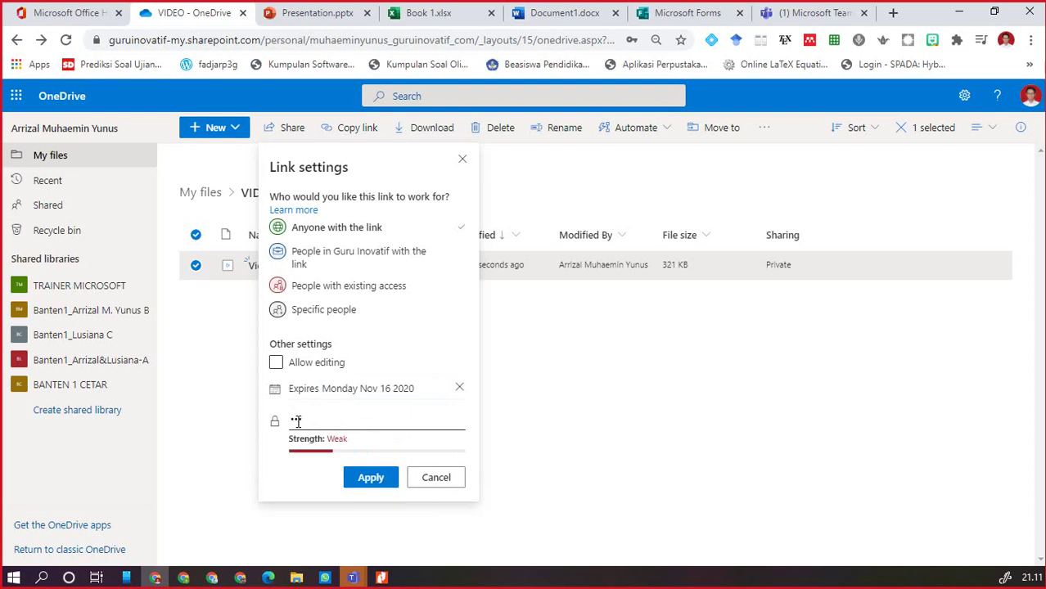
{"action": "mouse_move", "coordinate": [340, 443]}
{"action": "left_click", "coordinate": [373, 478]}
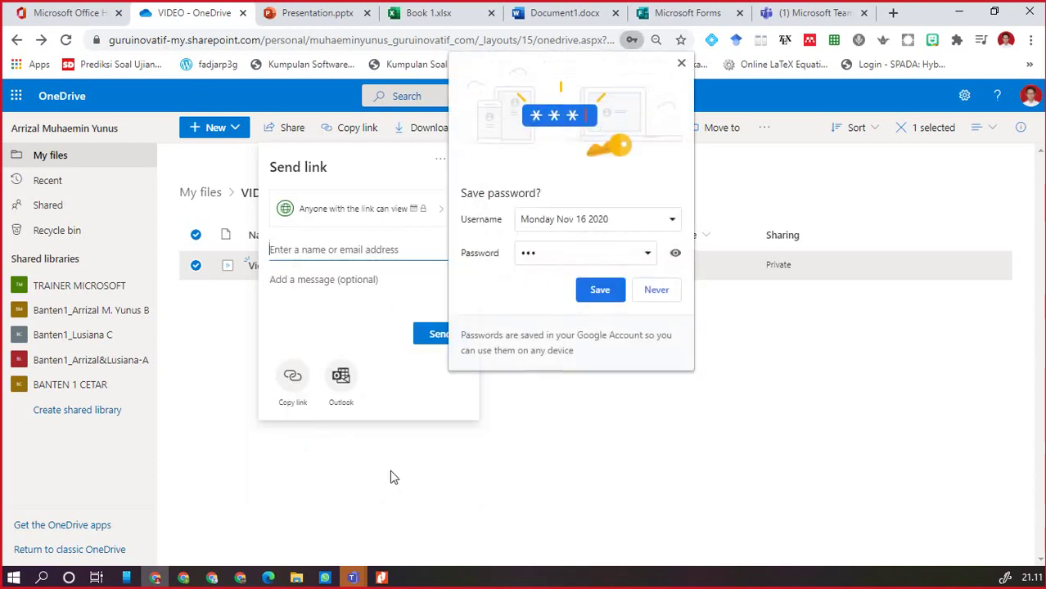
Decline the browser's offer to save the password and copy the video's sharing link
{"action": "left_click", "coordinate": [661, 293]}
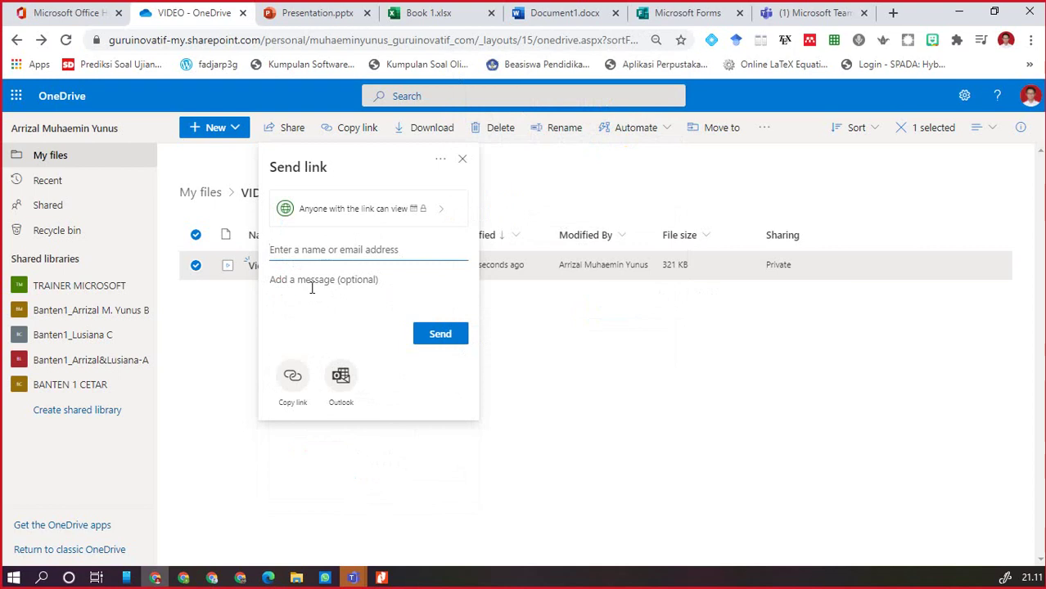
{"action": "left_click", "coordinate": [291, 380]}
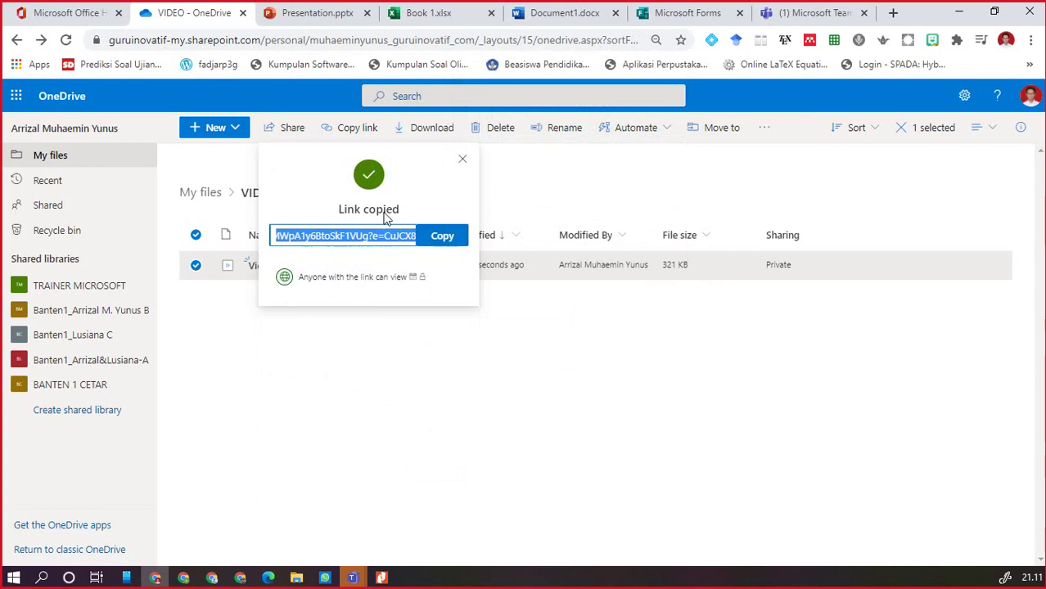
Switch to the Microsoft Teams meeting, post the copied sharing link in the meeting chat, and minimize the meeting window
{"action": "left_click", "coordinate": [352, 578]}
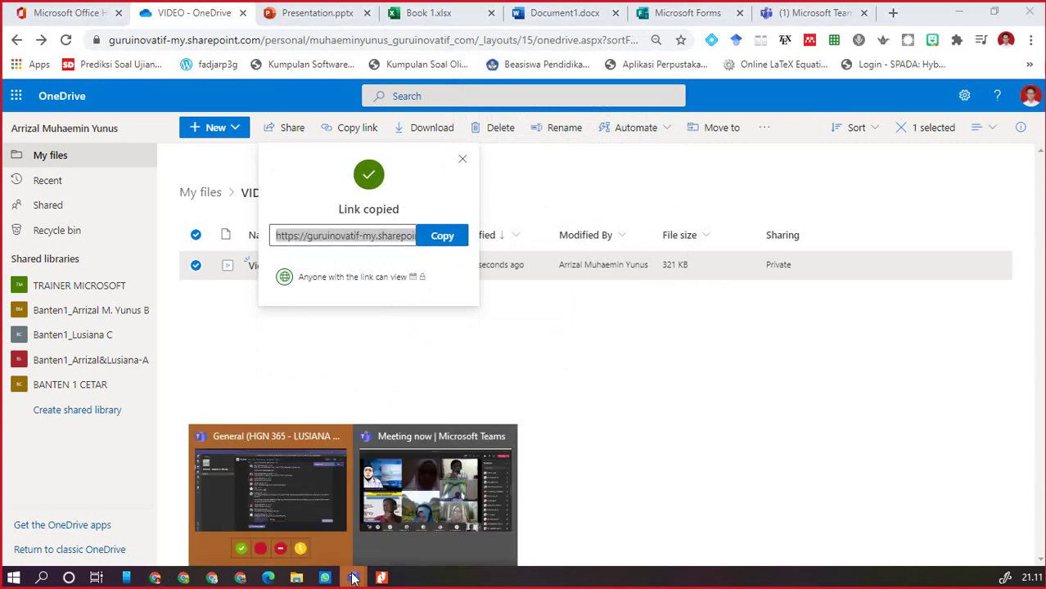
{"action": "left_click", "coordinate": [405, 491]}
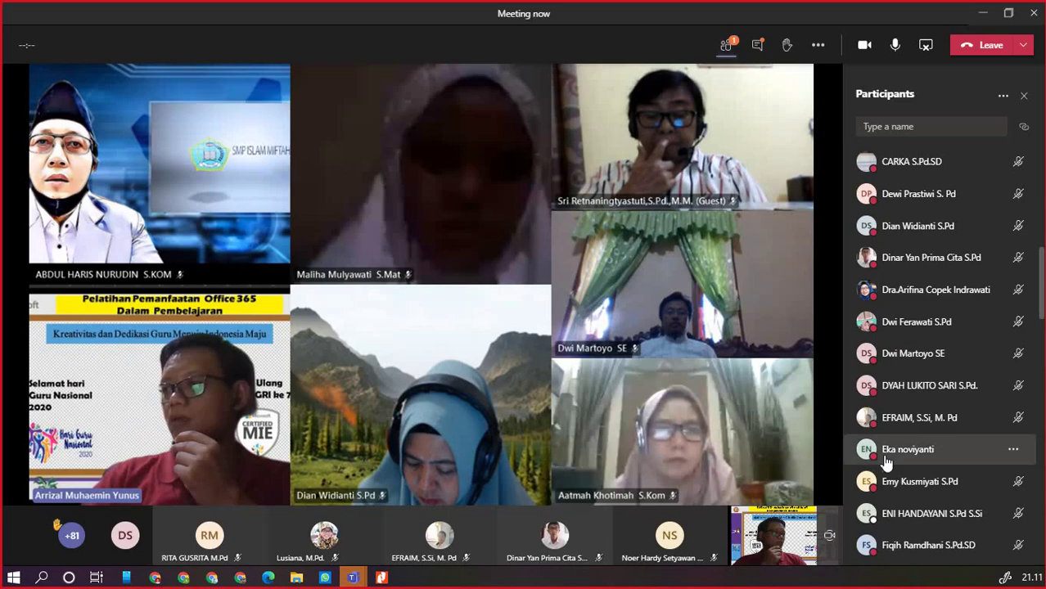
{"action": "left_click", "coordinate": [733, 50]}
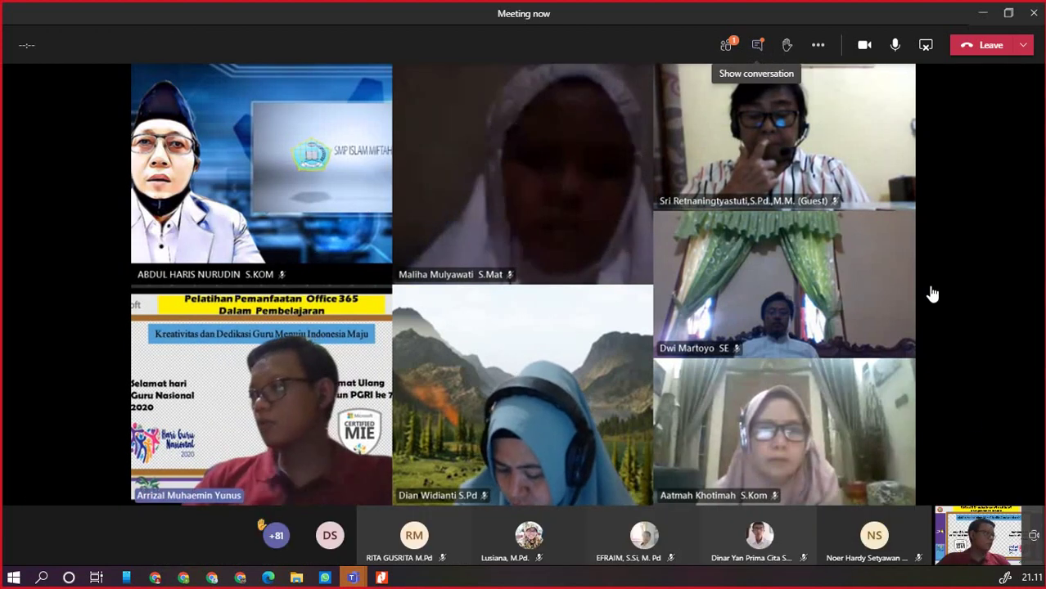
{"action": "left_click", "coordinate": [758, 45]}
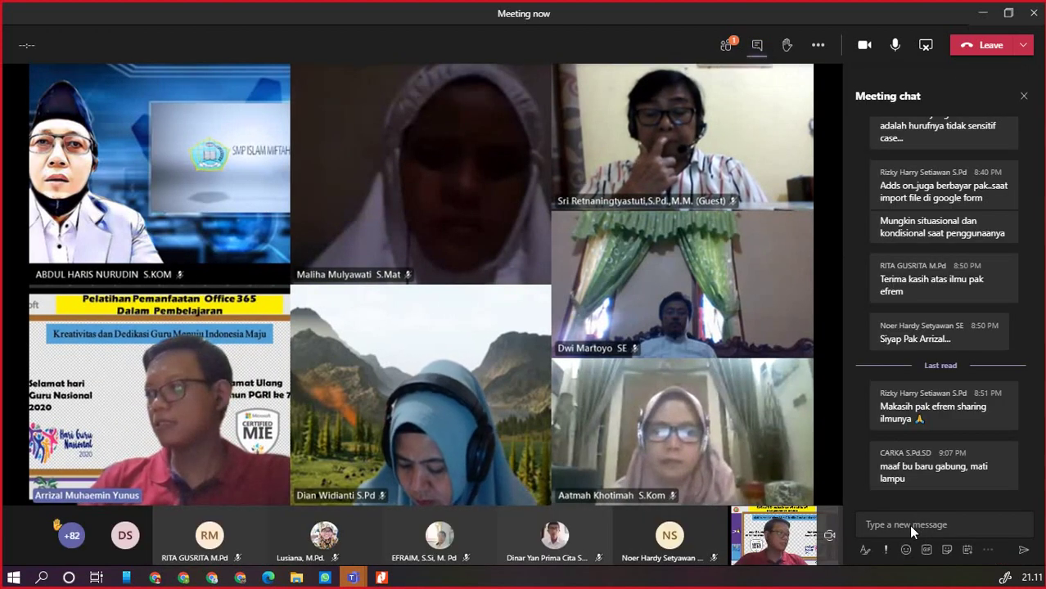
{"action": "left_click", "coordinate": [908, 525]}
{"action": "key", "text": "ctrl+v"}
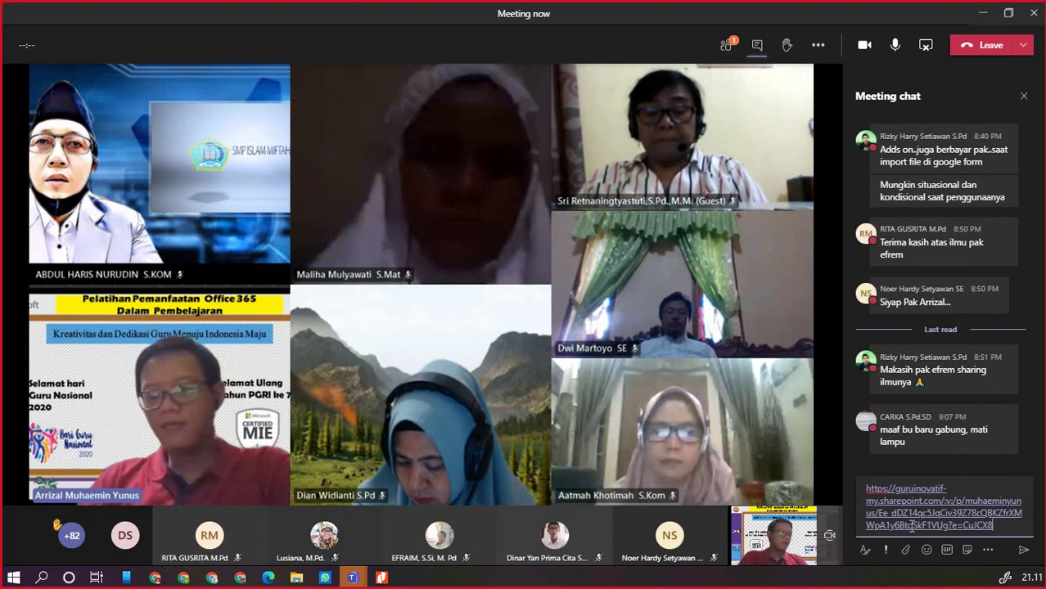
{"action": "key", "text": "Return"}
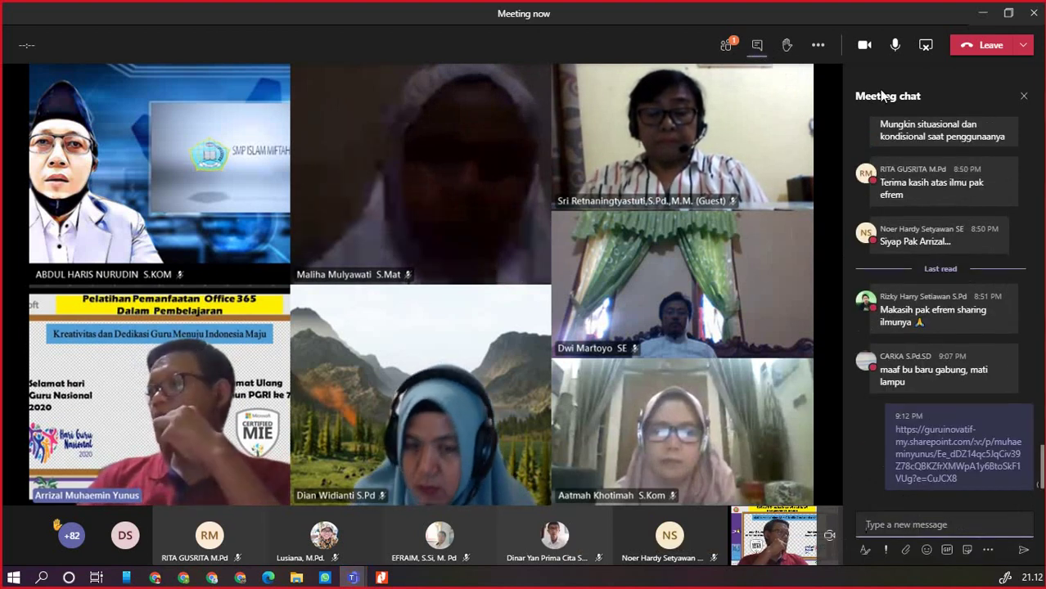
{"action": "left_click", "coordinate": [981, 18]}
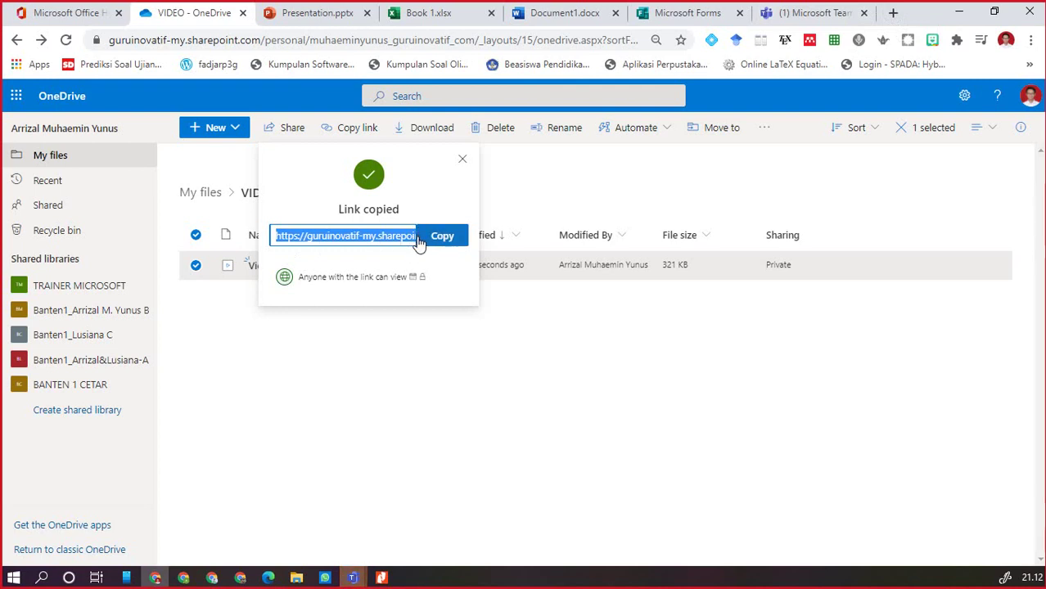
Copy the sharing link again and open it in the Microsoft Forms browser tab
{"action": "right_click", "coordinate": [343, 236]}
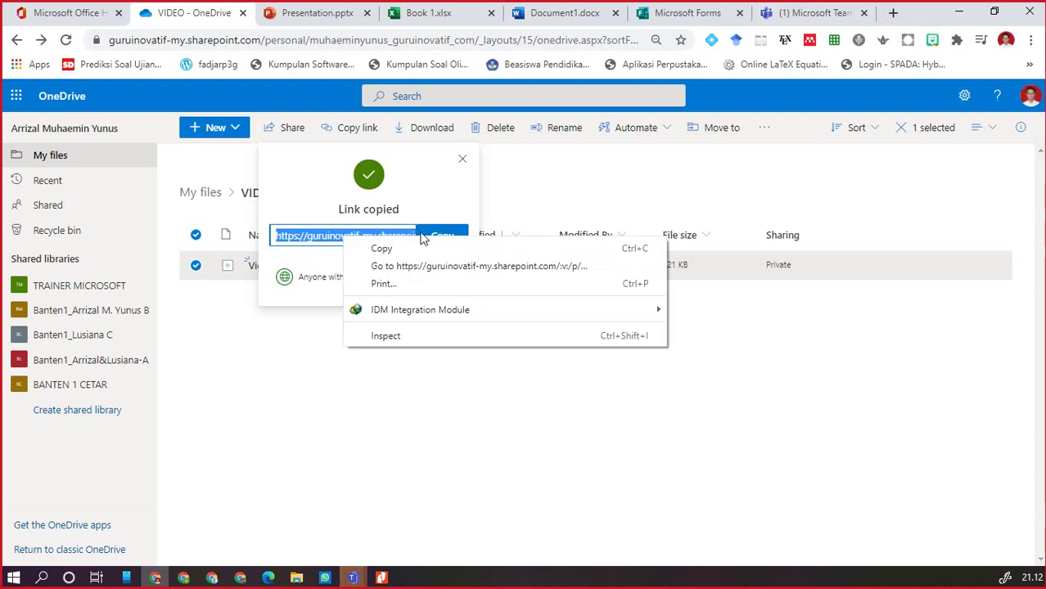
{"action": "left_click", "coordinate": [374, 246]}
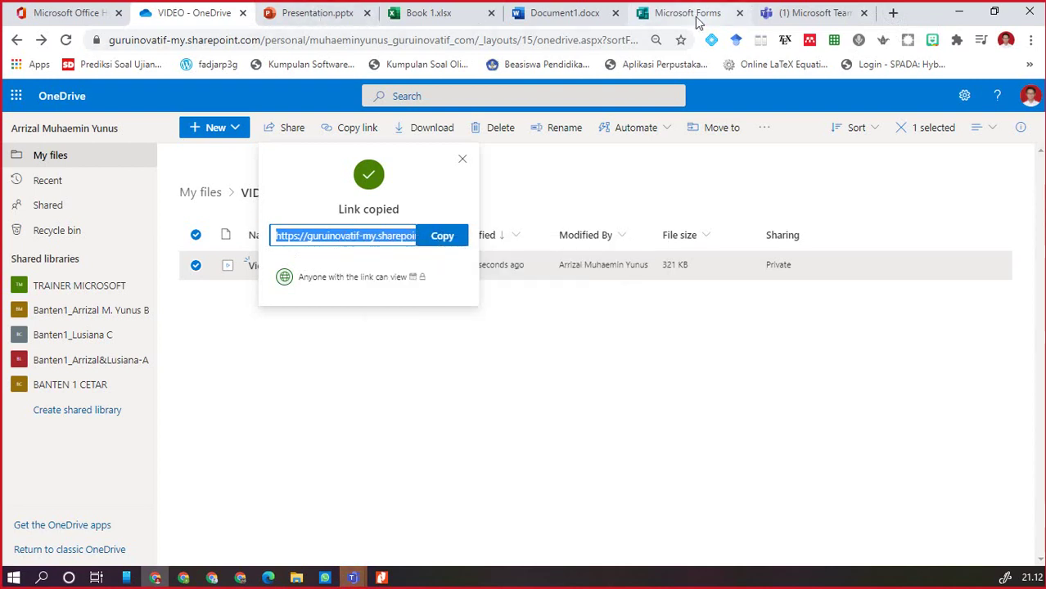
{"action": "left_click", "coordinate": [659, 17]}
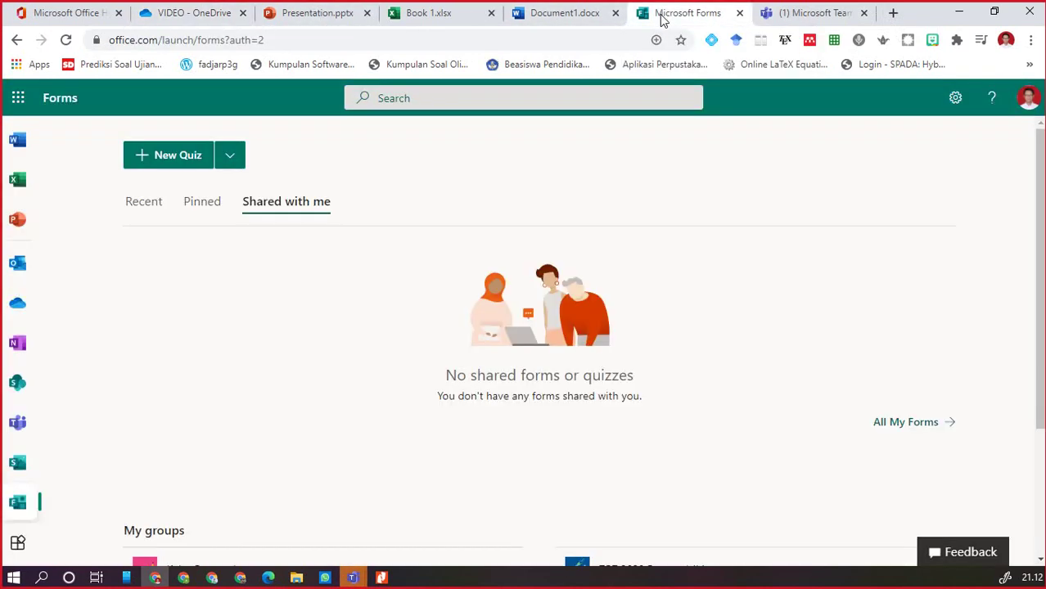
{"action": "left_click", "coordinate": [567, 42]}
{"action": "key", "text": "ctrl+v"}
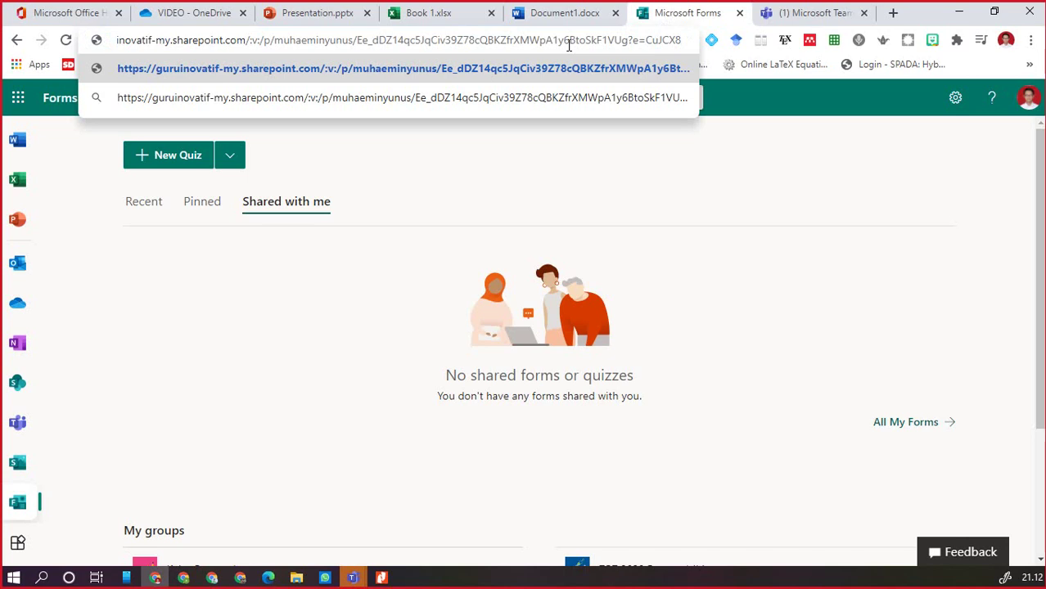
{"action": "key", "text": "Return"}
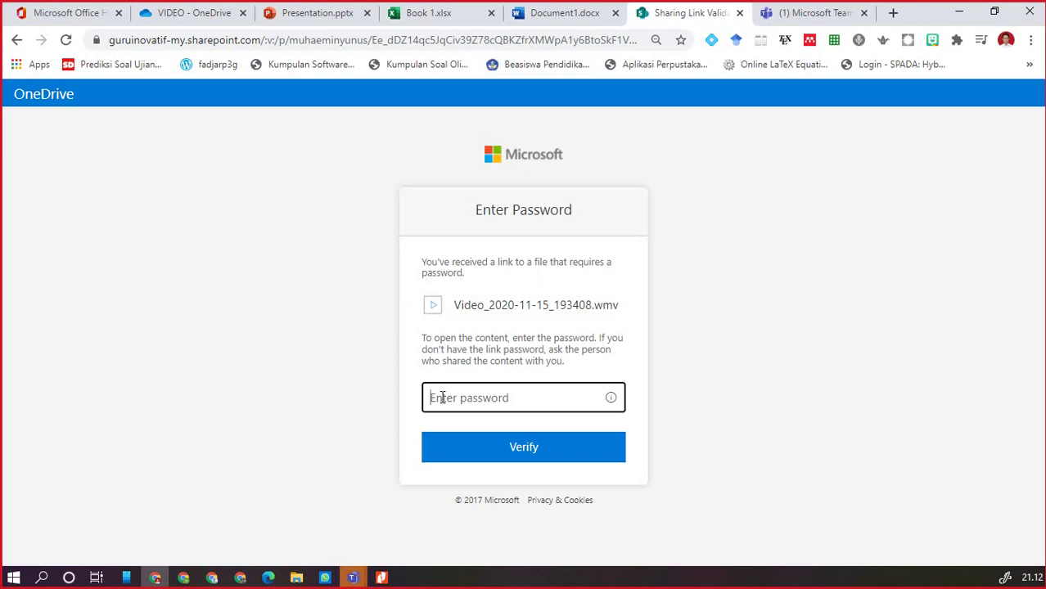
Unlock the shared video with the link password, and close the copied-link dialog in the VIDEO folder
{"action": "type", "text": "••"}
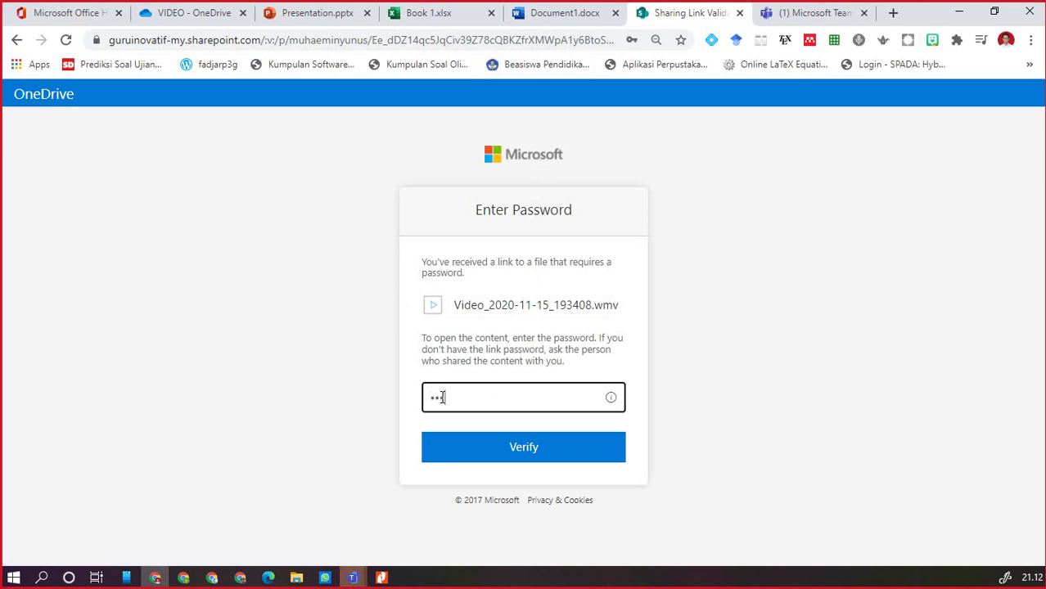
{"action": "left_click", "coordinate": [504, 446]}
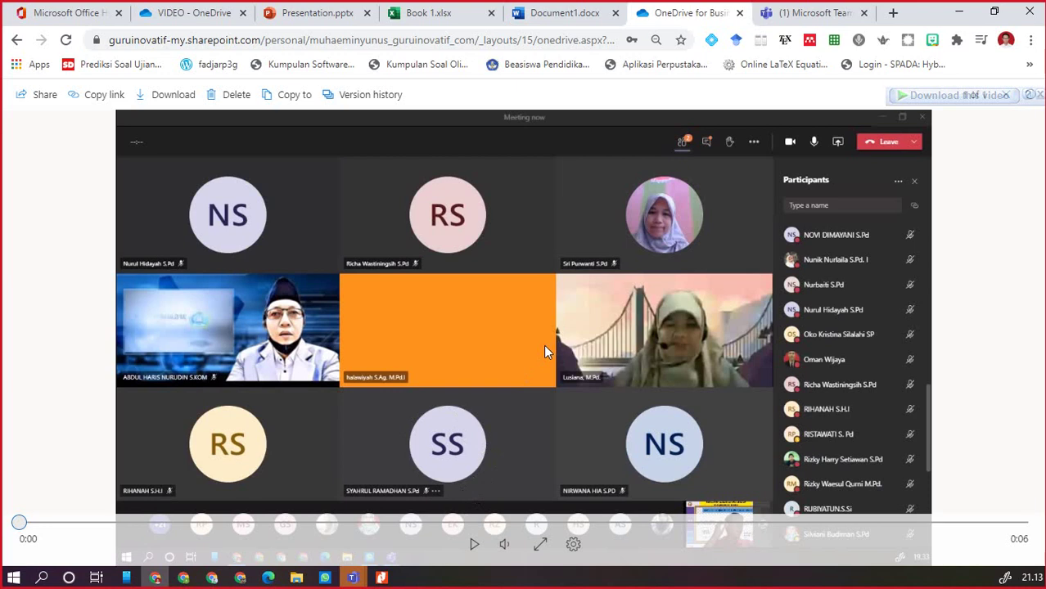
{"action": "left_click", "coordinate": [211, 21]}
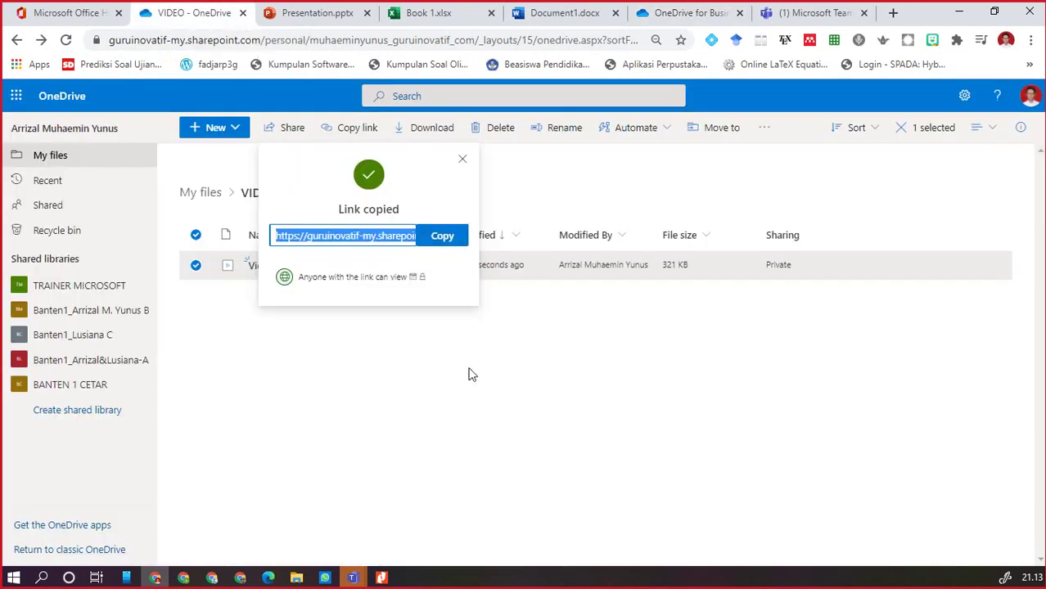
{"action": "left_click", "coordinate": [463, 159]}
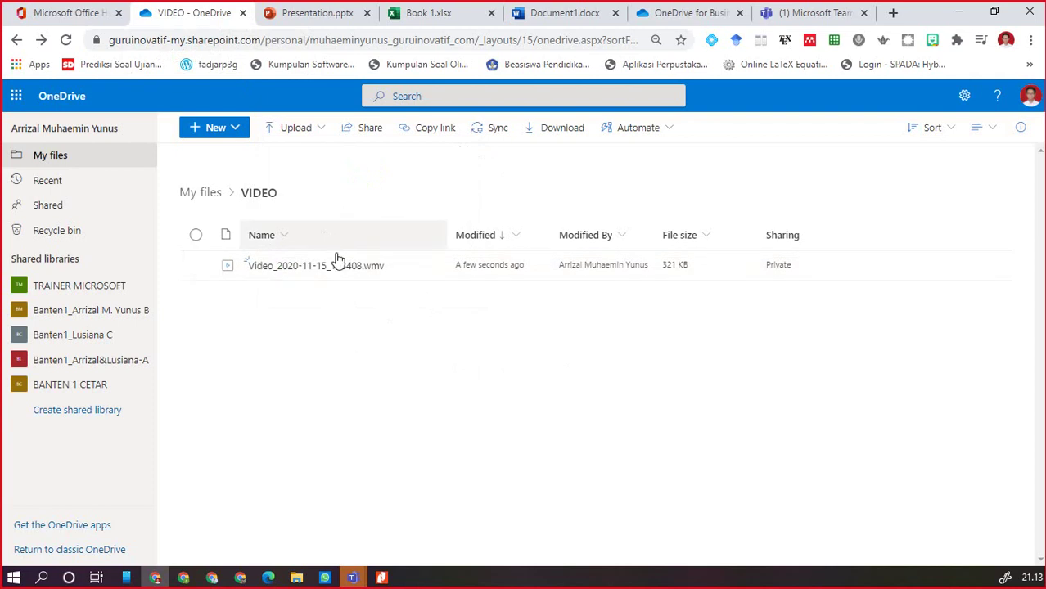
Add a second slide to Presentation.pptx and browse the Designer layout ideas for it
{"action": "left_click", "coordinate": [313, 14]}
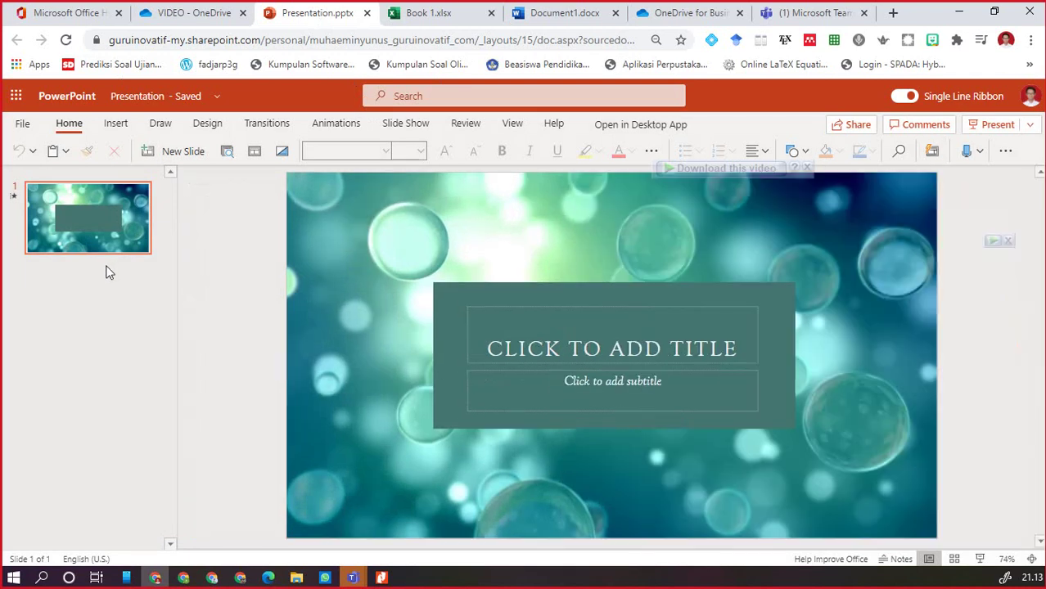
{"action": "left_click", "coordinate": [108, 271]}
{"action": "key", "text": "Return"}
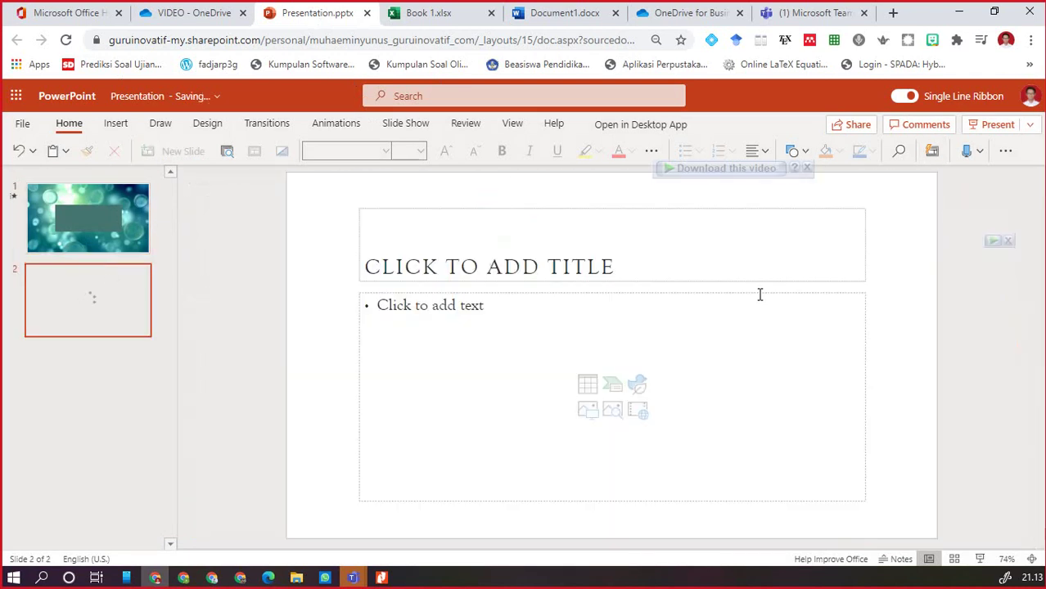
{"action": "left_click", "coordinate": [934, 154]}
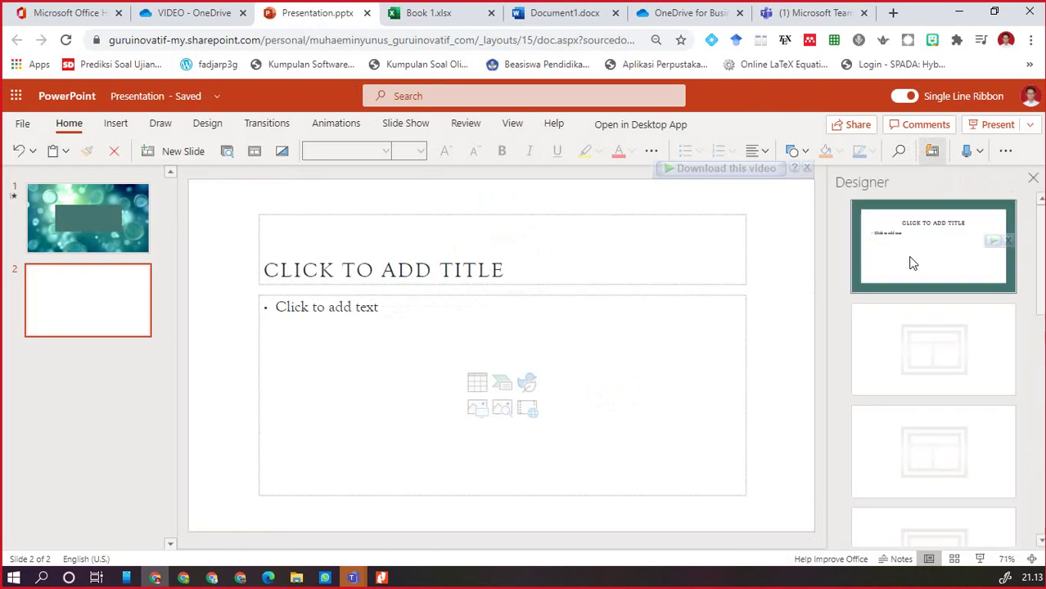
{"action": "scroll", "coordinate": [958, 431], "scroll_direction": "down", "scroll_amount": 2}
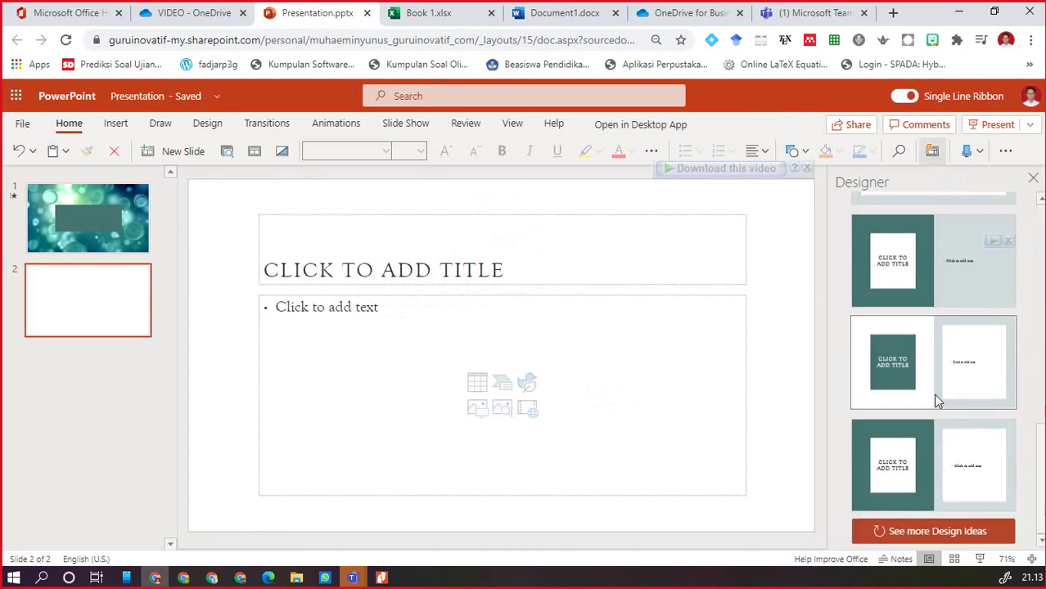
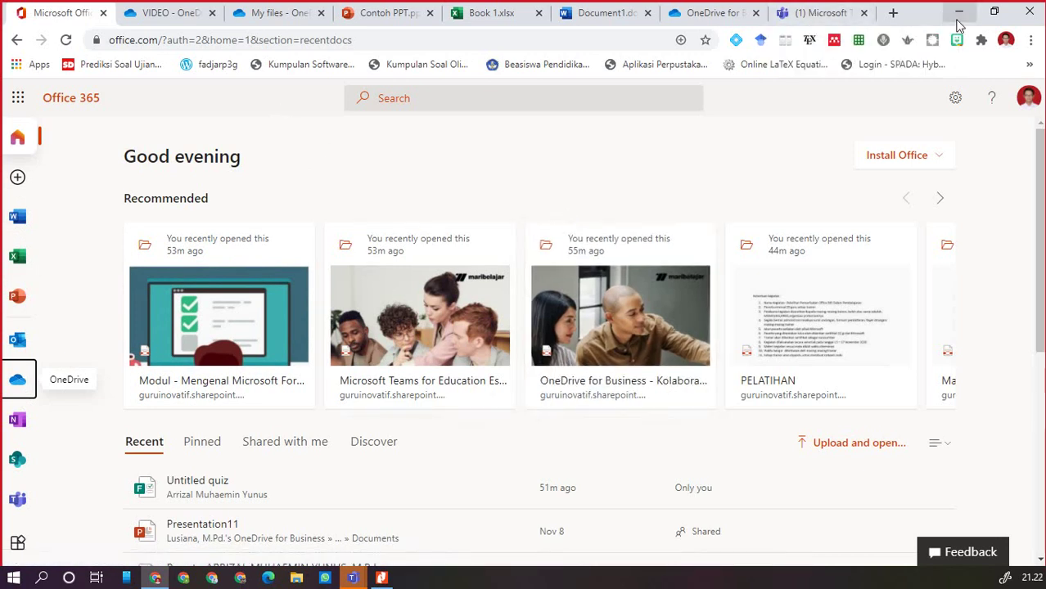
Switch to the Microsoft Teams meeting and change its view to Together mode
{"action": "mouse_move", "coordinate": [353, 579]}
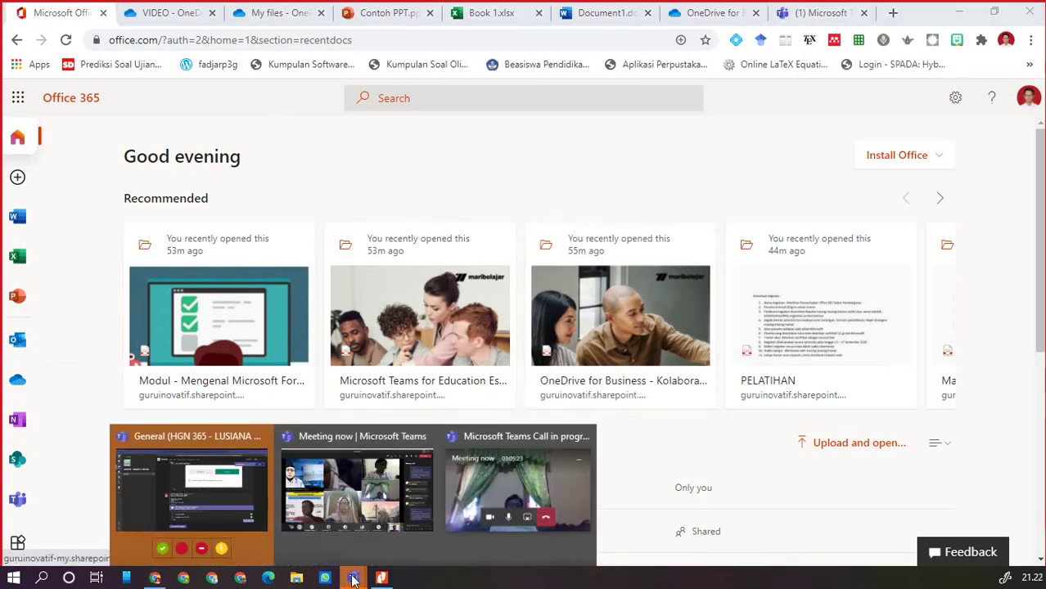
{"action": "left_click", "coordinate": [402, 484]}
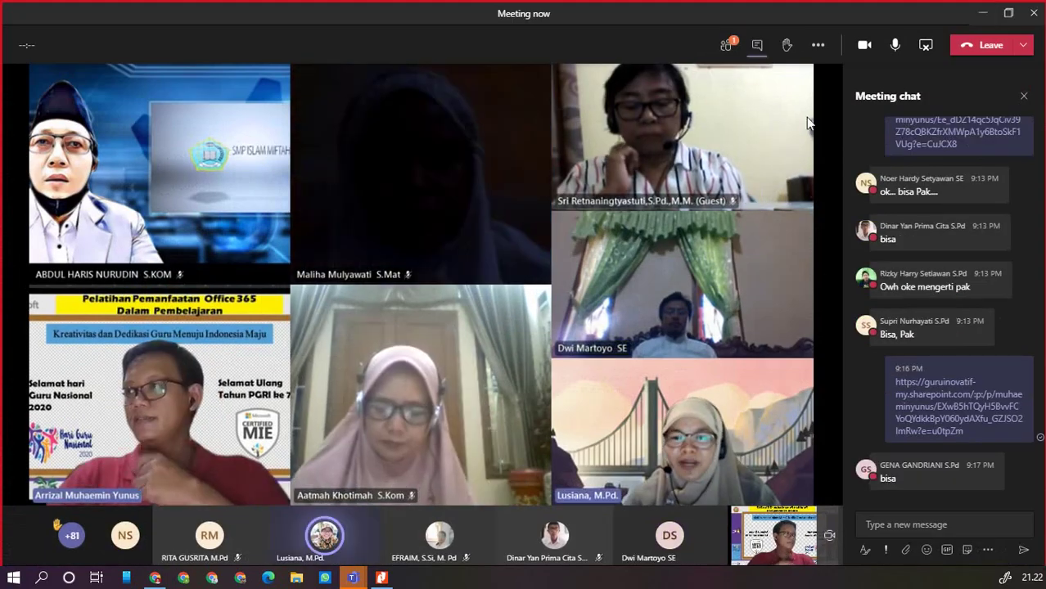
{"action": "left_click", "coordinate": [818, 45]}
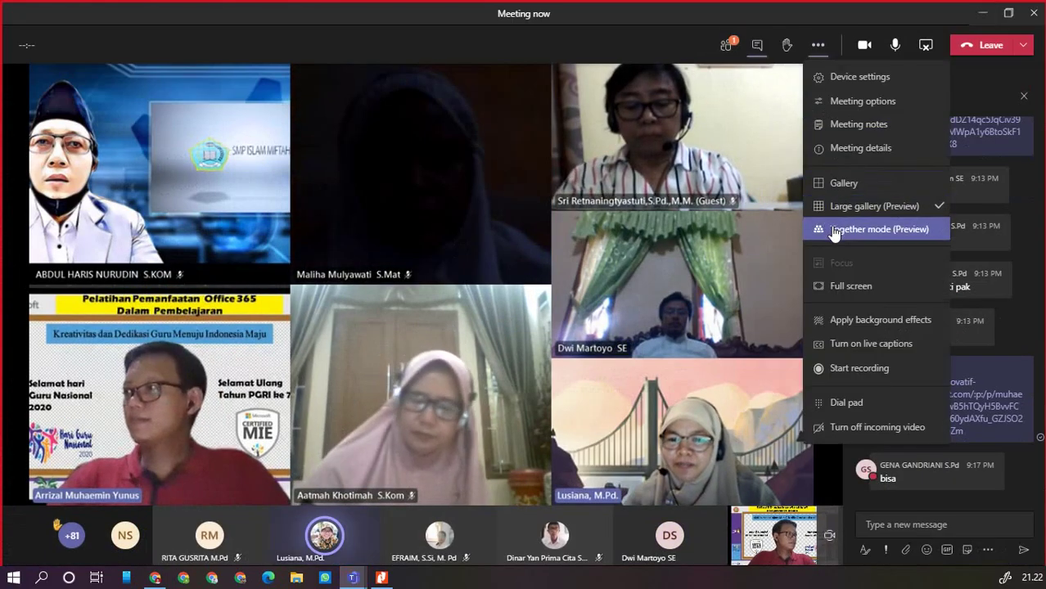
{"action": "left_click", "coordinate": [834, 230]}
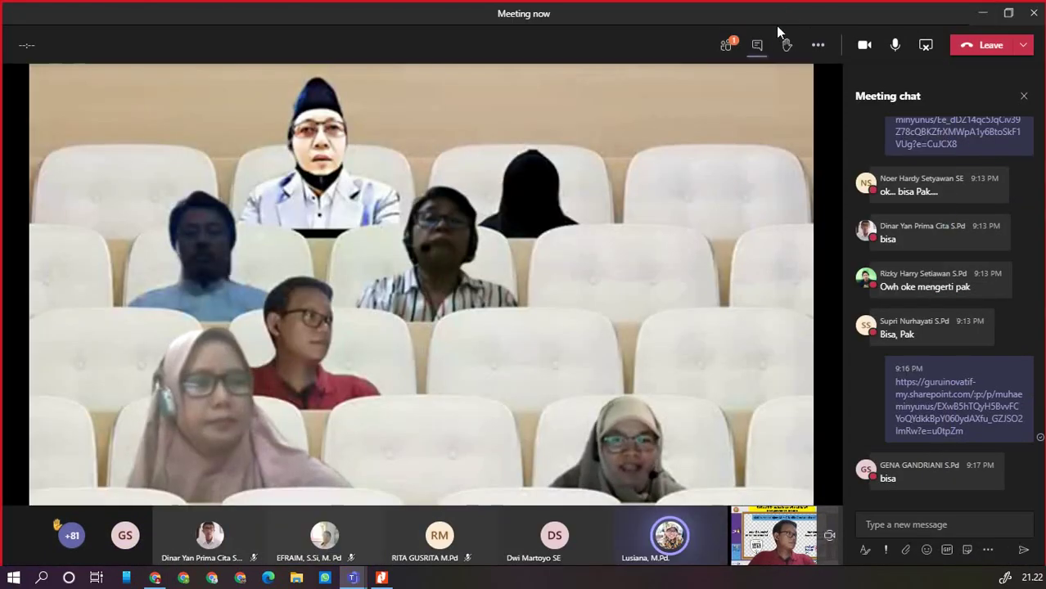
{"action": "left_click", "coordinate": [757, 48]}
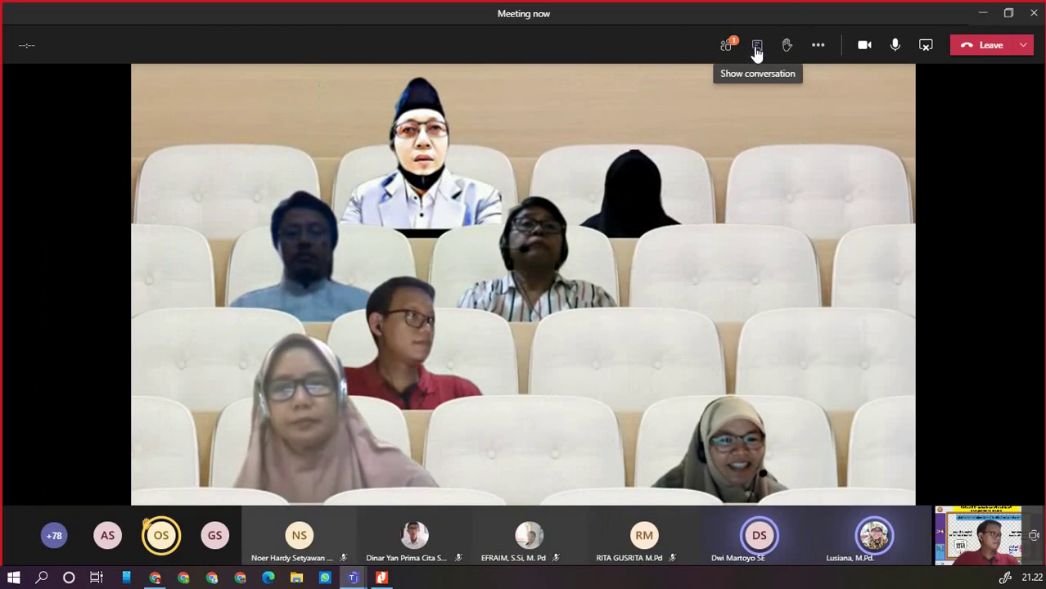
{"action": "left_click", "coordinate": [728, 49]}
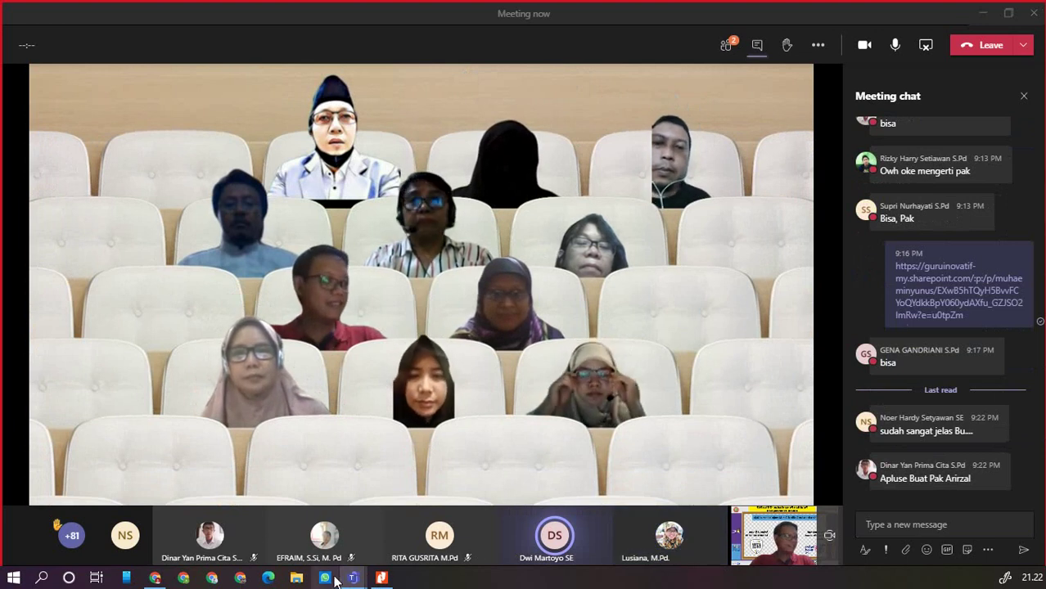
Return to the browser and look over the VIDEO folder, the Contoh PPT presentation and the Book 1 workbook
{"action": "mouse_move", "coordinate": [158, 580]}
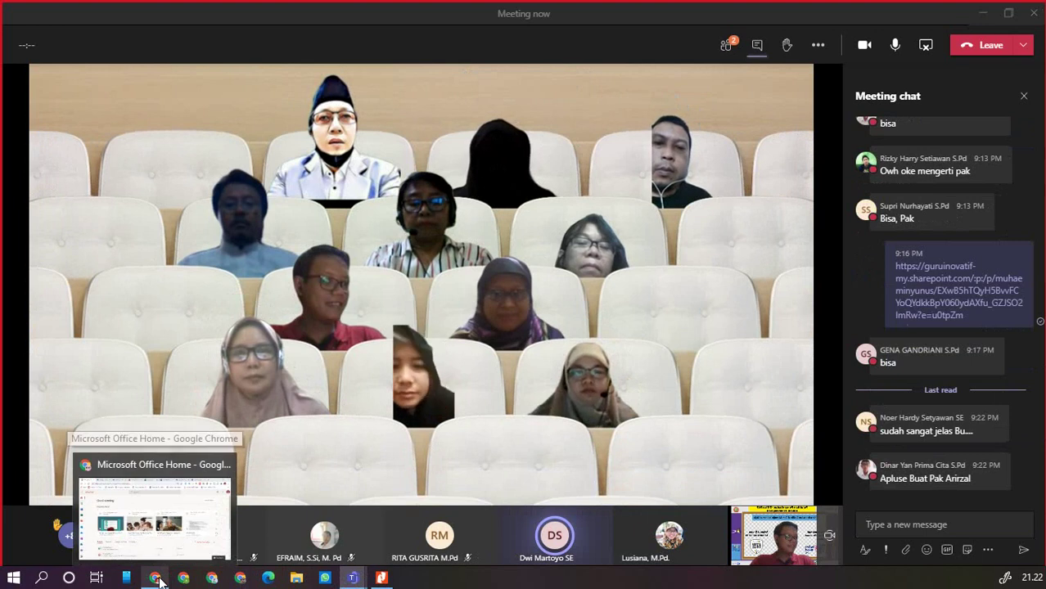
{"action": "left_click", "coordinate": [172, 536]}
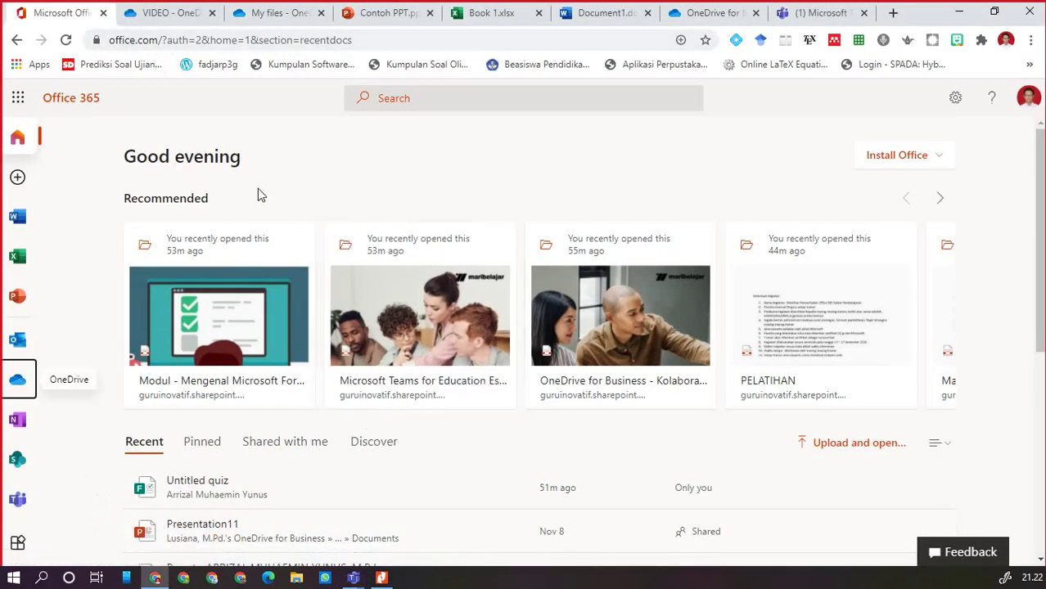
{"action": "left_click", "coordinate": [168, 14]}
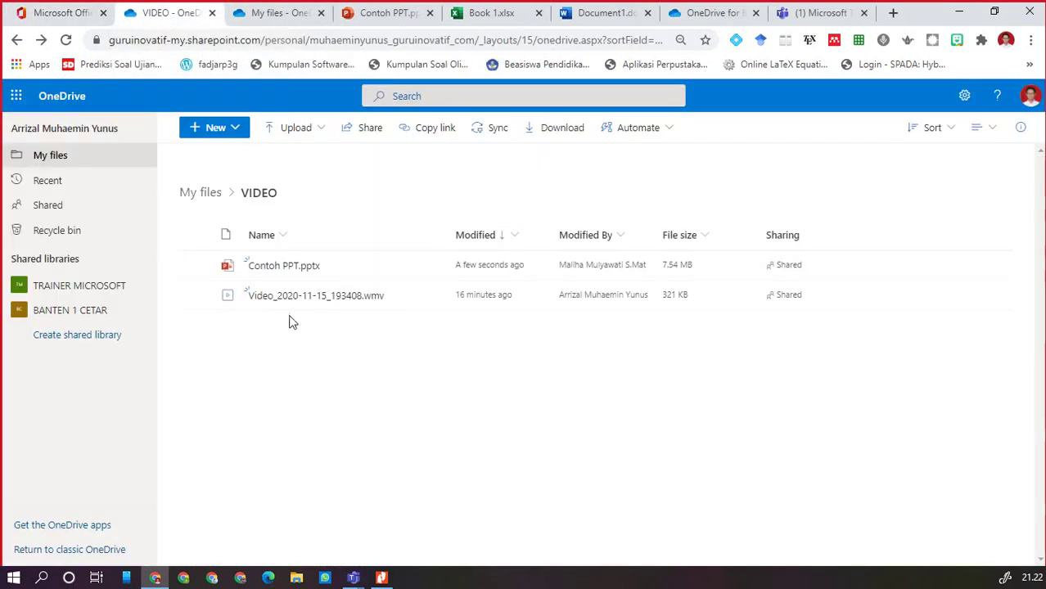
{"action": "mouse_move", "coordinate": [285, 278]}
{"action": "left_click", "coordinate": [501, 13]}
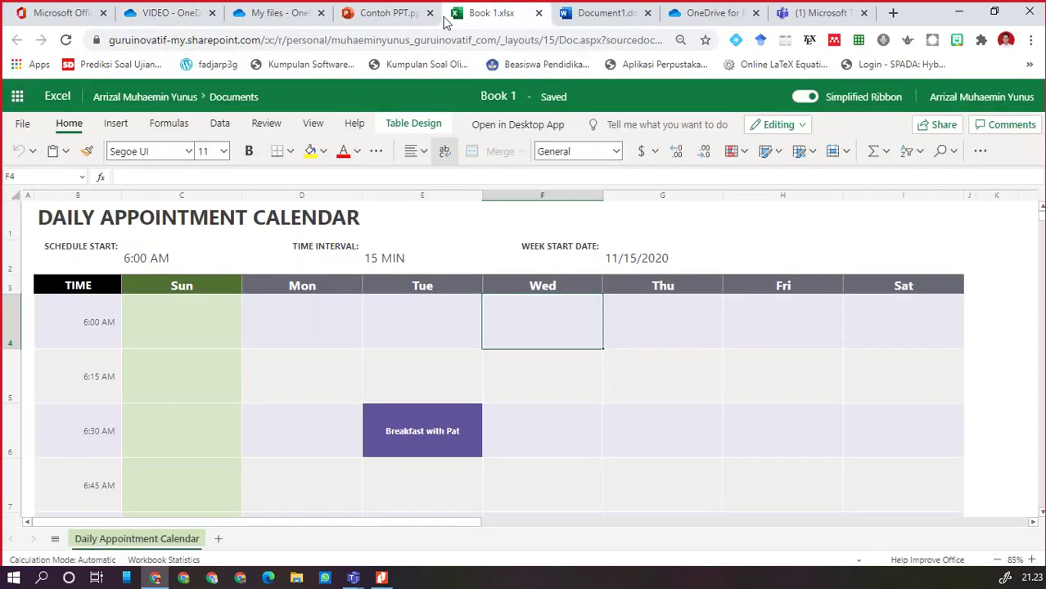
{"action": "left_click", "coordinate": [366, 14]}
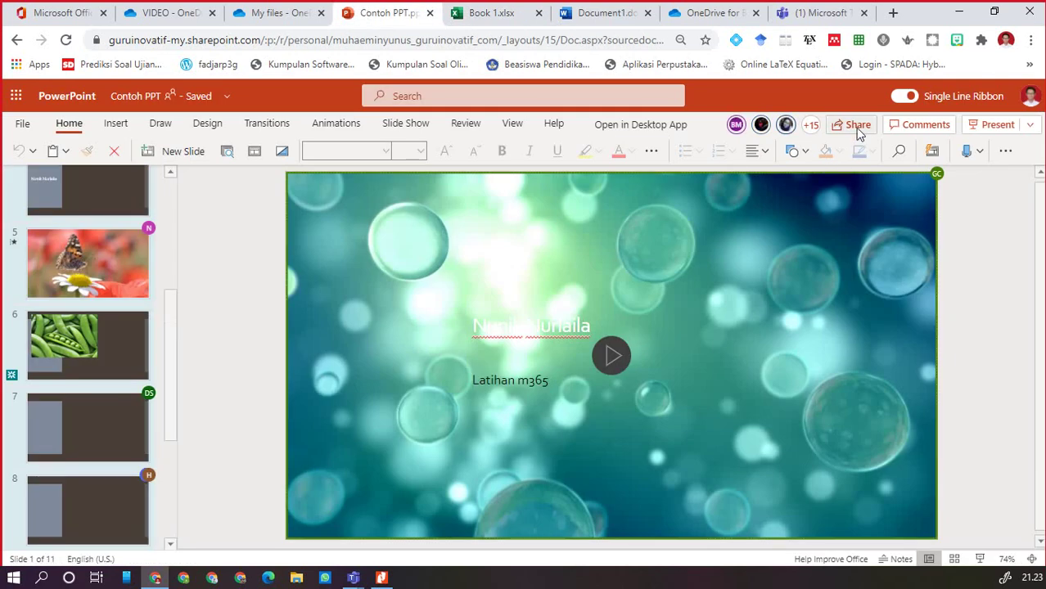
{"action": "left_click", "coordinate": [512, 14]}
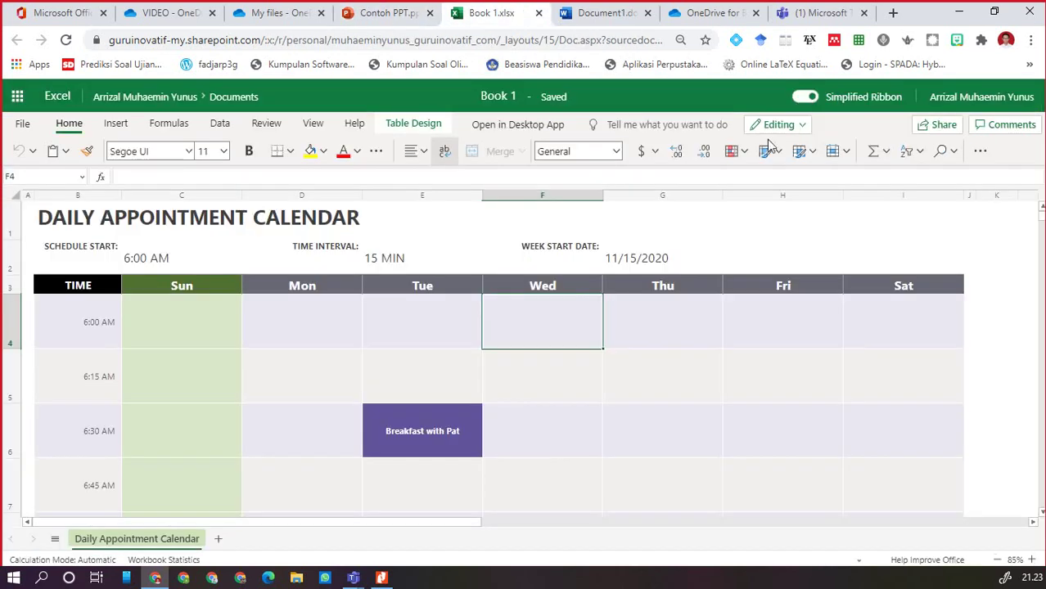
Open the sharing dialogs of the Book 1 workbook and Document1, and return to the VIDEO folder in OneDrive
{"action": "left_click", "coordinate": [933, 125]}
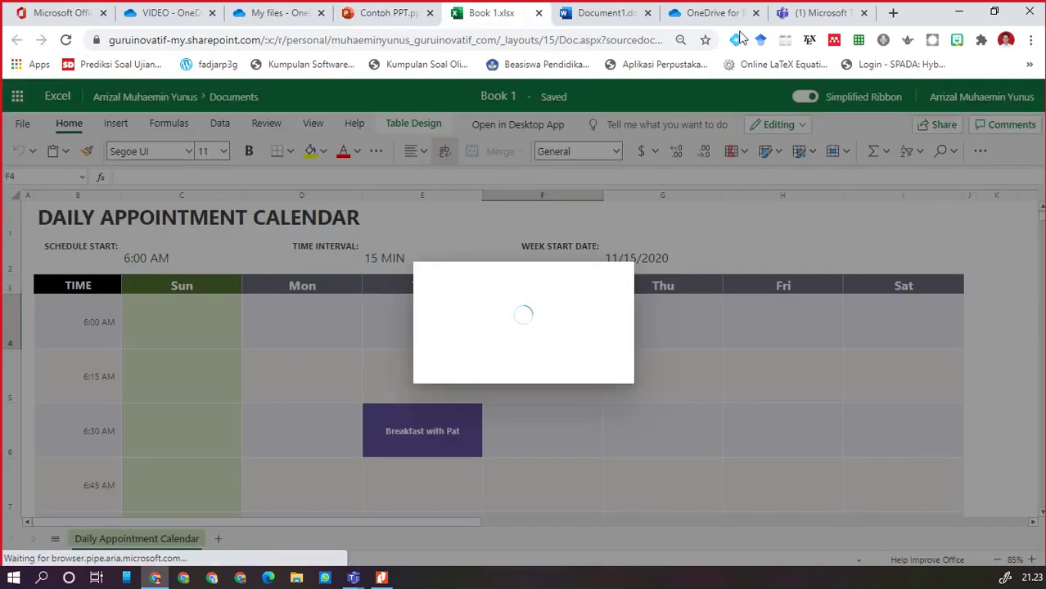
{"action": "left_click", "coordinate": [604, 14]}
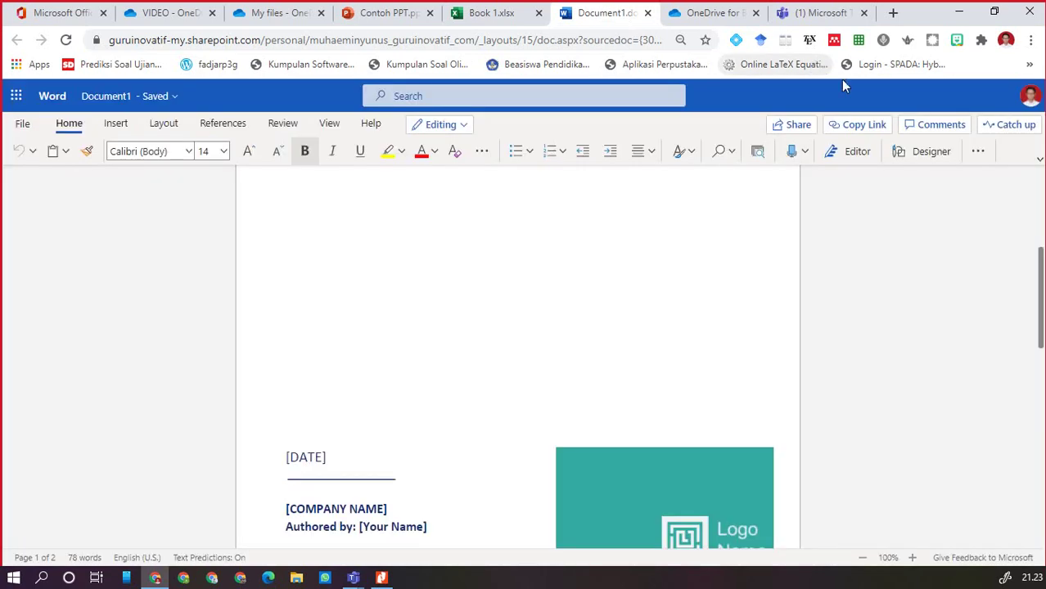
{"action": "left_click", "coordinate": [780, 131]}
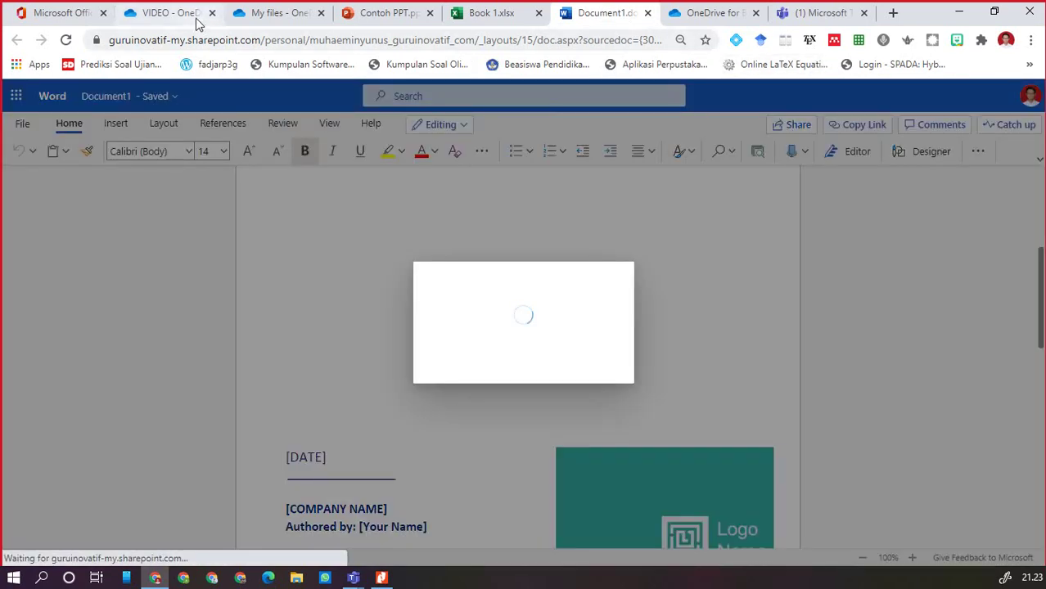
{"action": "left_click", "coordinate": [260, 18]}
{"action": "left_click", "coordinate": [170, 18]}
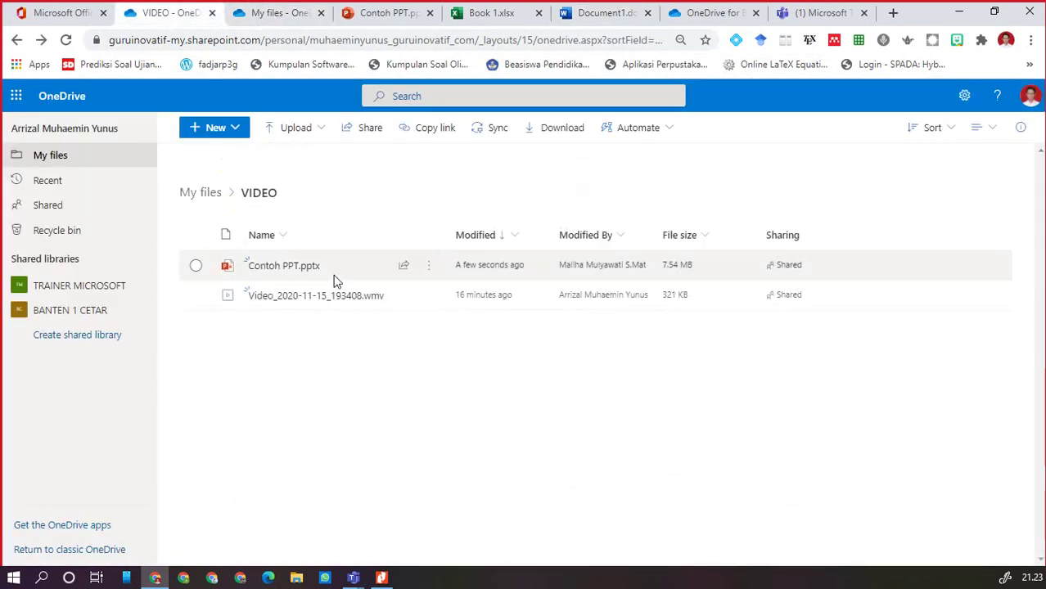
View the signed-in account's details card from the VIDEO folder and close it
{"action": "mouse_move", "coordinate": [330, 300]}
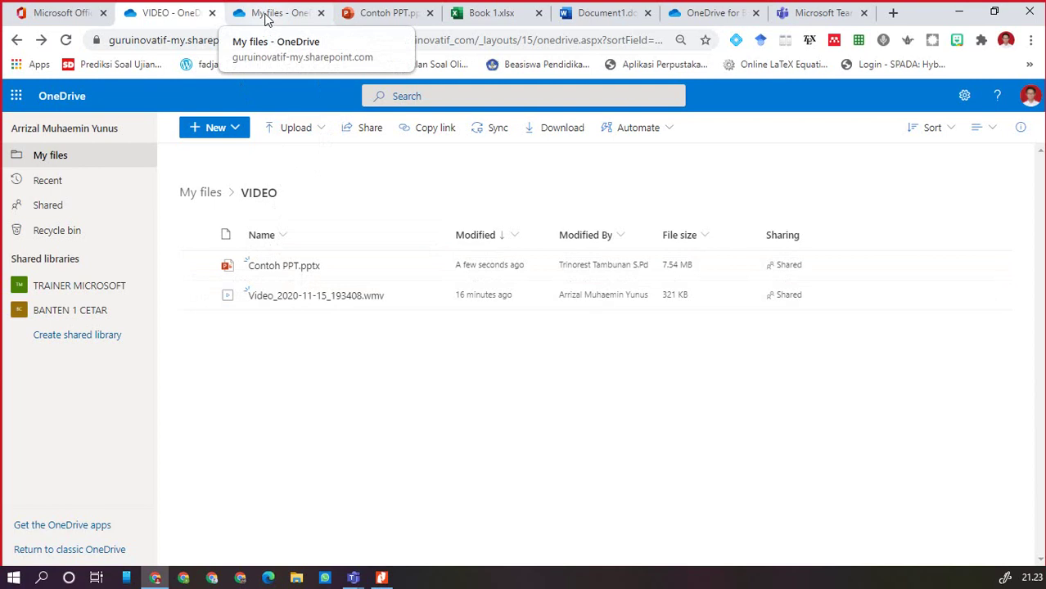
{"action": "left_click", "coordinate": [1033, 105]}
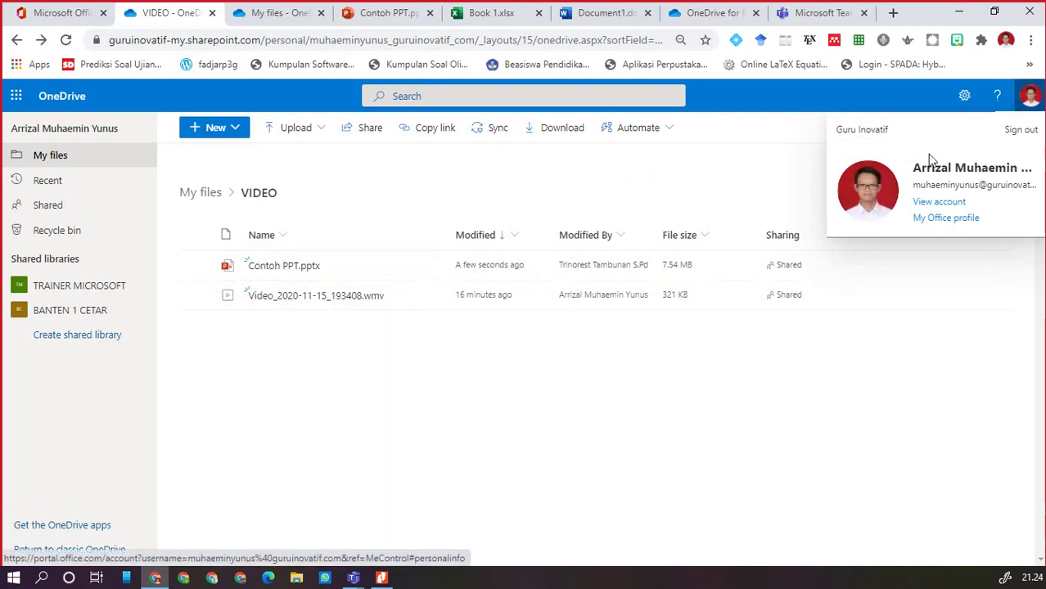
{"action": "left_click", "coordinate": [1029, 104]}
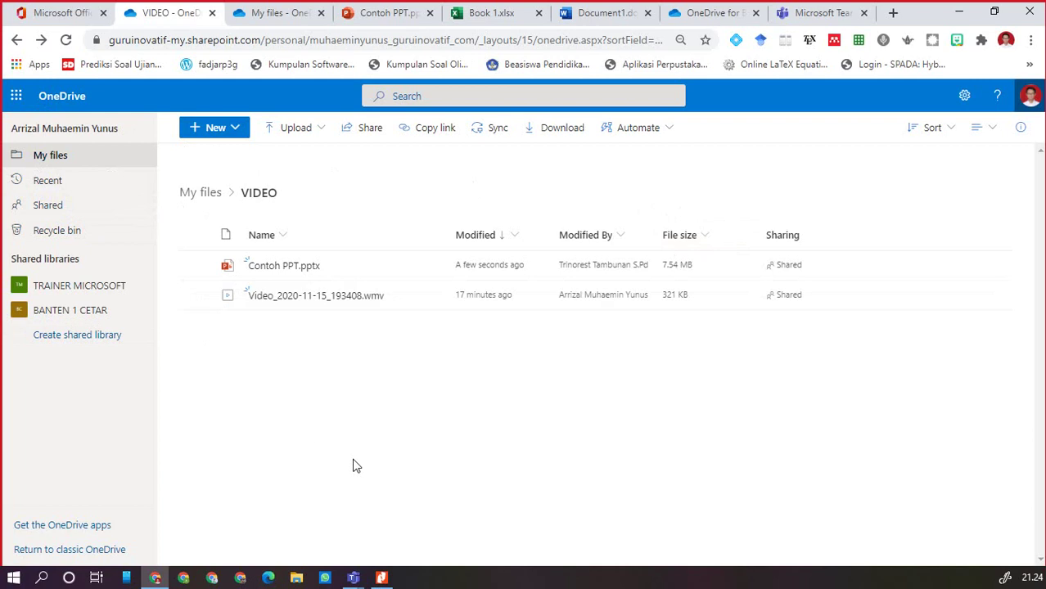
Switch to the Microsoft Teams meeting and share Screen #2 with the participants
{"action": "left_click", "coordinate": [353, 578]}
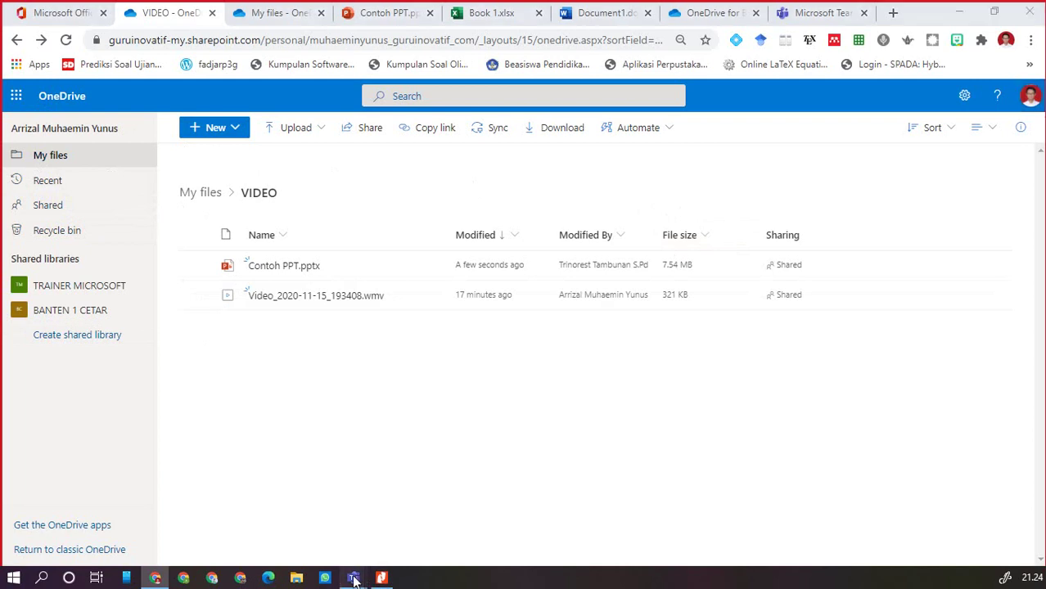
{"action": "left_click", "coordinate": [378, 532]}
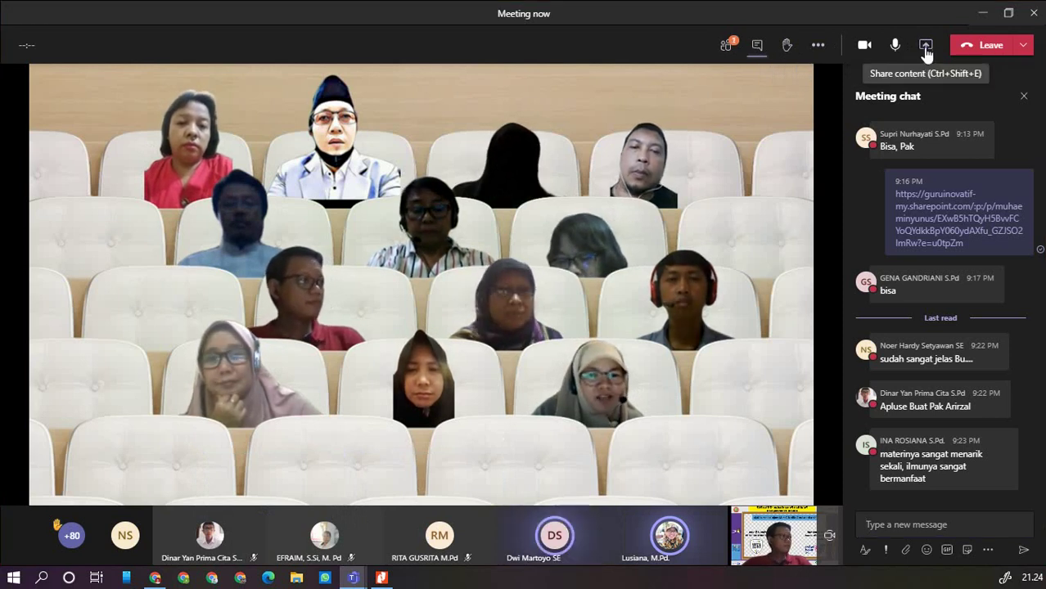
{"action": "left_click", "coordinate": [926, 47]}
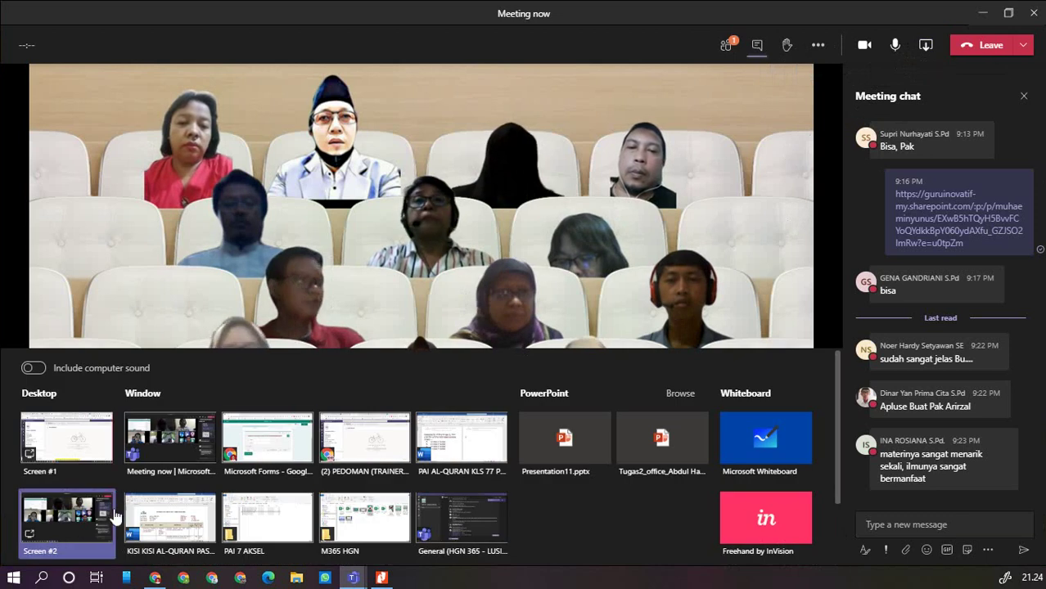
{"action": "left_click", "coordinate": [74, 530]}
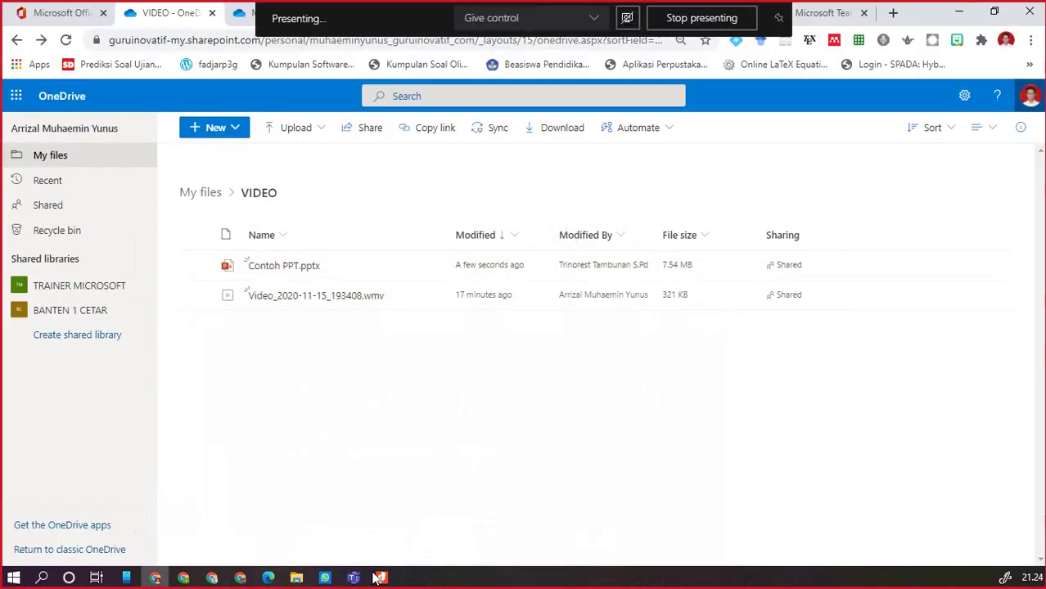
Bring the Teams meeting back up and look over the Together mode view and the meeting chat
{"action": "mouse_move", "coordinate": [356, 581]}
{"action": "left_click", "coordinate": [377, 489]}
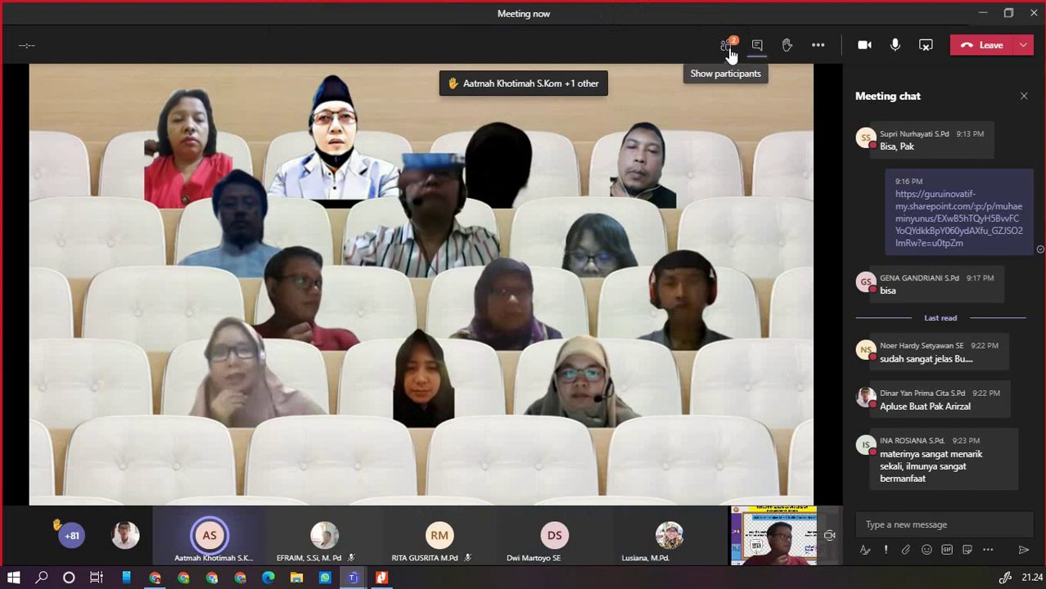
{"action": "mouse_move", "coordinate": [955, 383]}
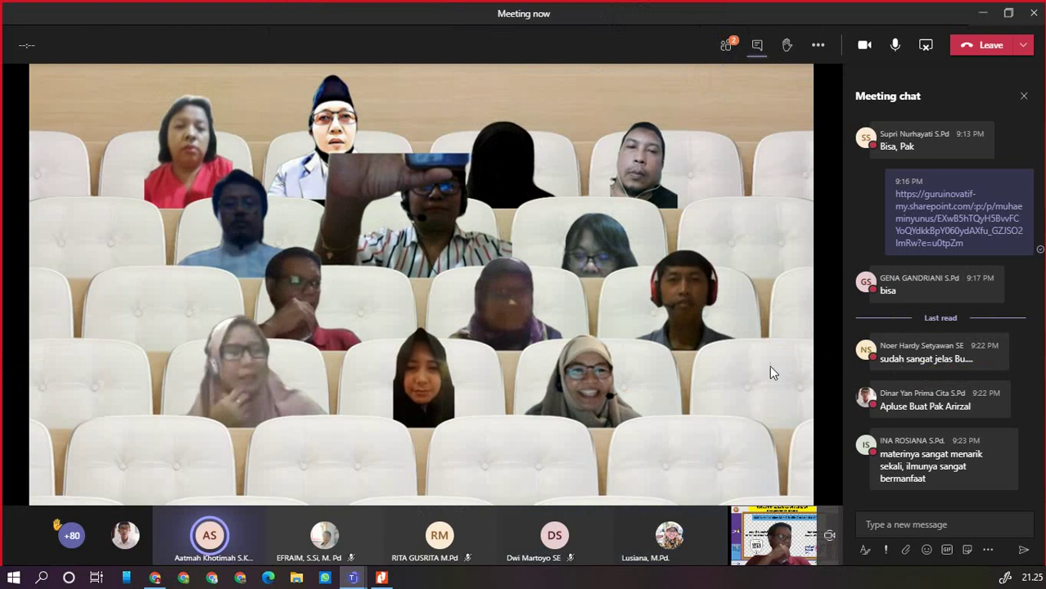
{"action": "mouse_move", "coordinate": [948, 474]}
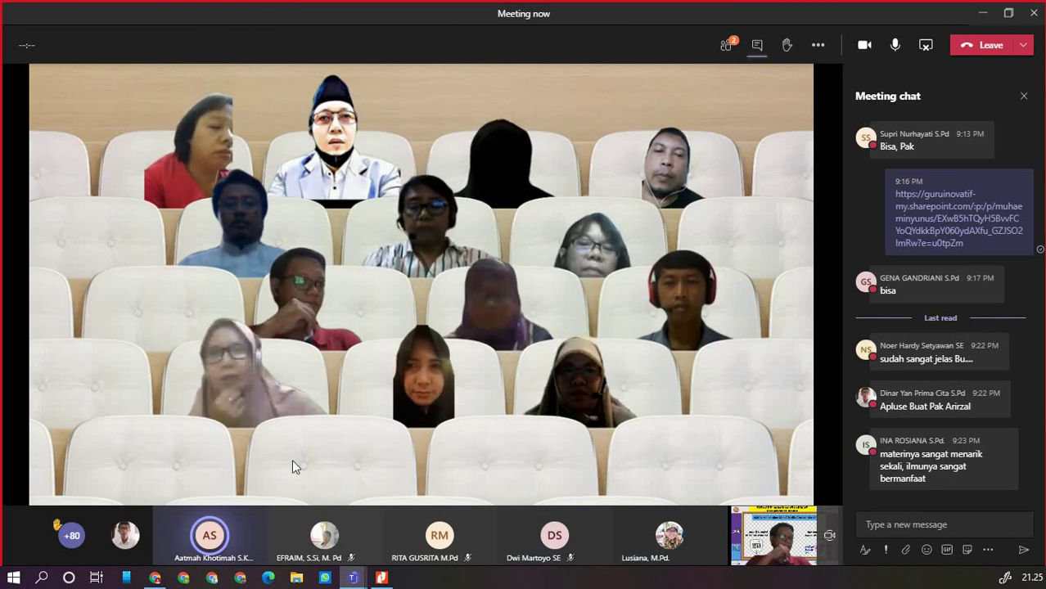
{"action": "mouse_move", "coordinate": [163, 581]}
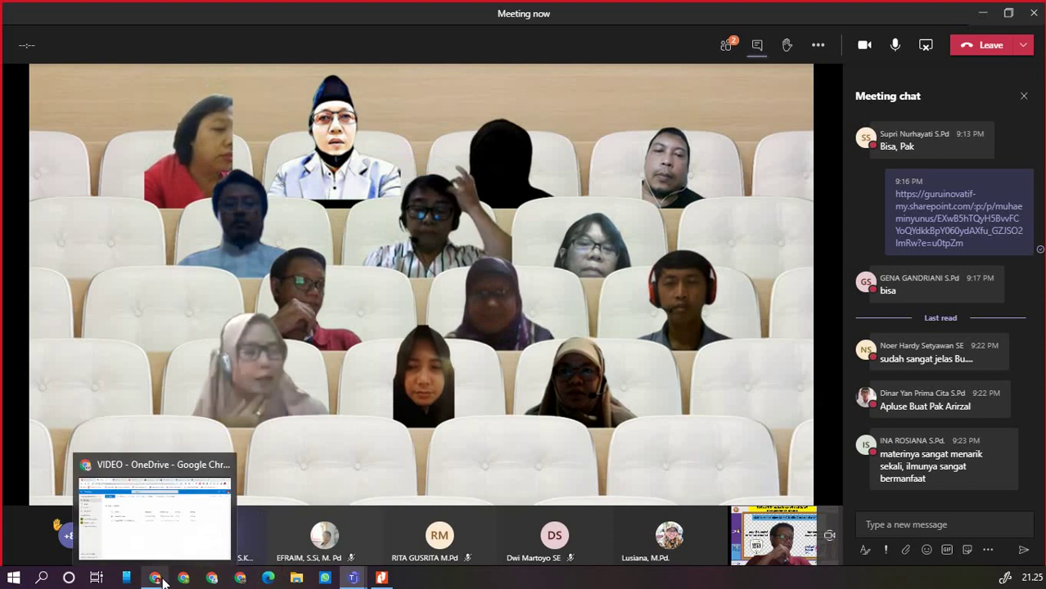
Switch to the browser and go up from the VIDEO folder to My files in OneDrive
{"action": "left_click", "coordinate": [233, 532]}
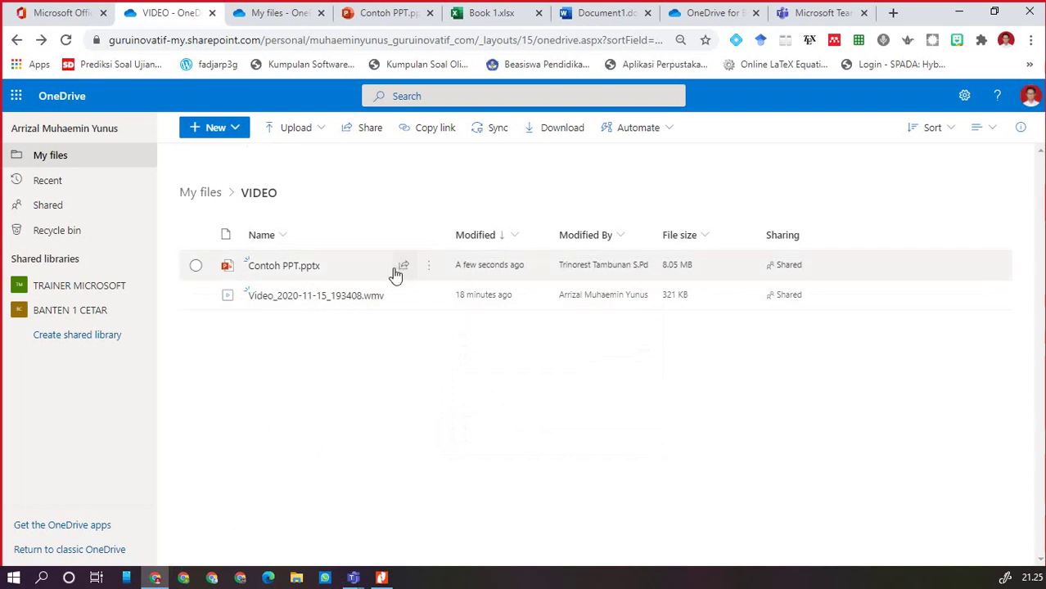
{"action": "mouse_move", "coordinate": [399, 270]}
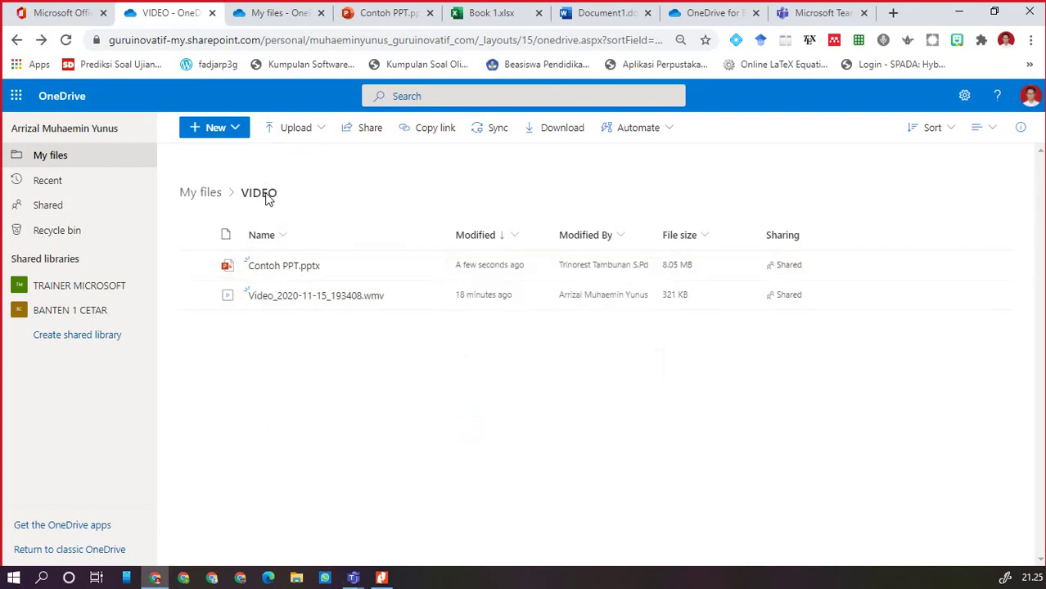
{"action": "left_click", "coordinate": [200, 201]}
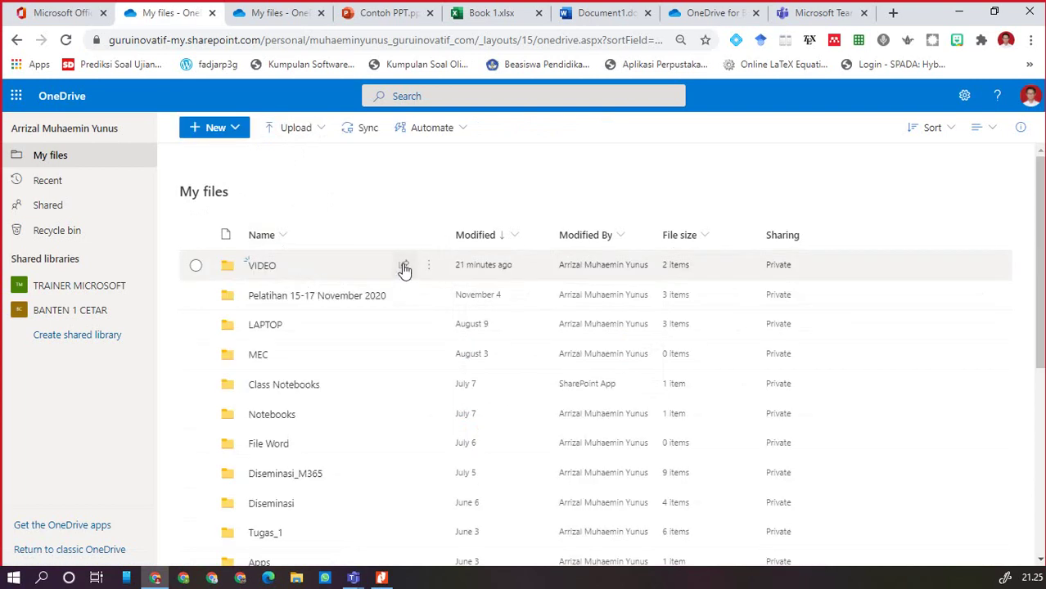
{"action": "mouse_move", "coordinate": [405, 270]}
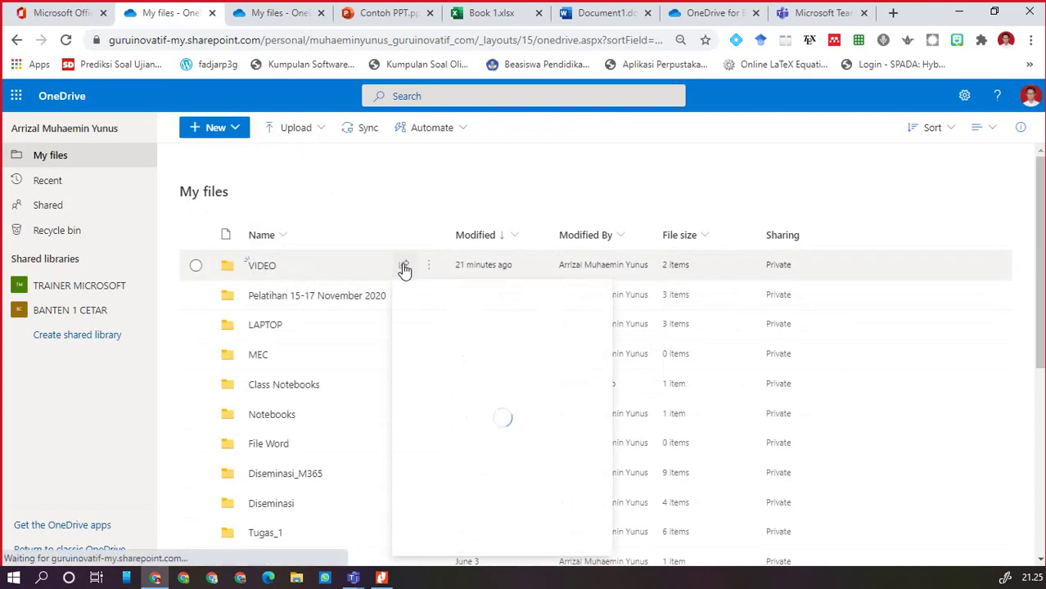
{"action": "left_click", "coordinate": [475, 348]}
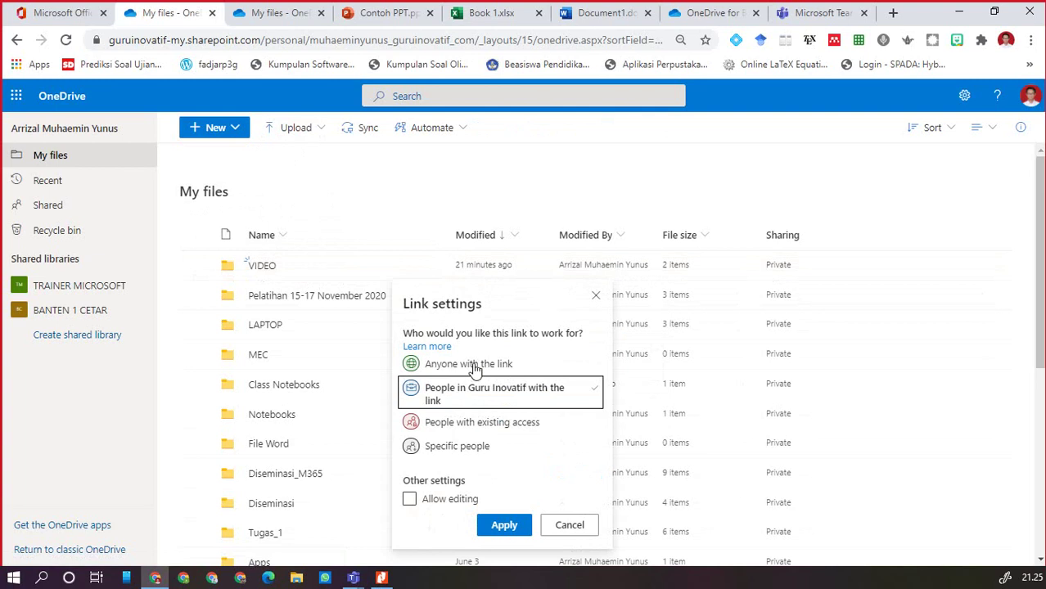
{"action": "left_click", "coordinate": [475, 366]}
{"action": "scroll", "coordinate": [612, 485], "scroll_direction": "down", "scroll_amount": 2}
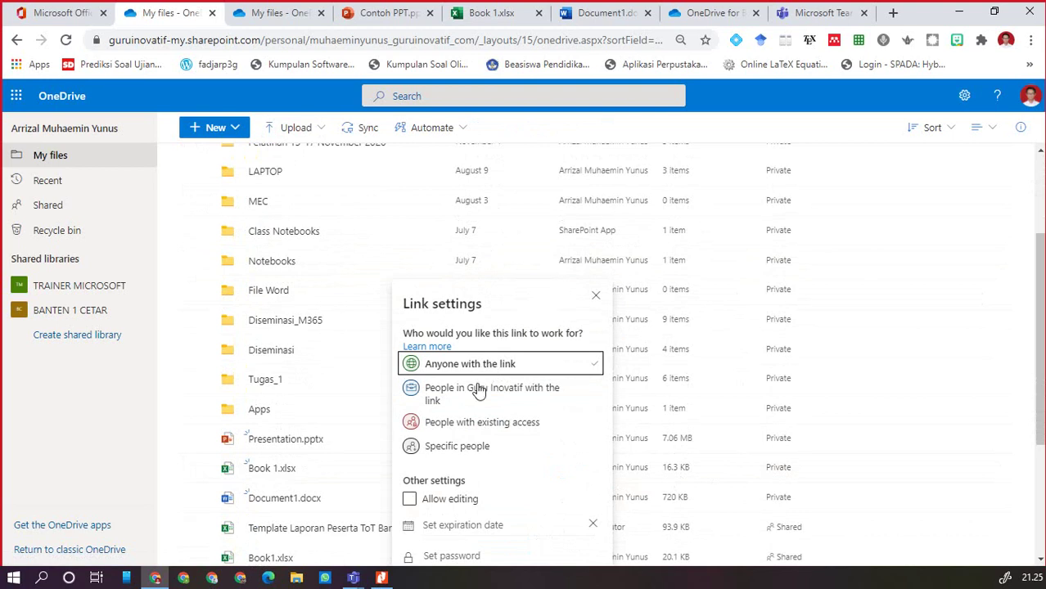
{"action": "scroll", "coordinate": [479, 393], "scroll_direction": "up", "scroll_amount": 2}
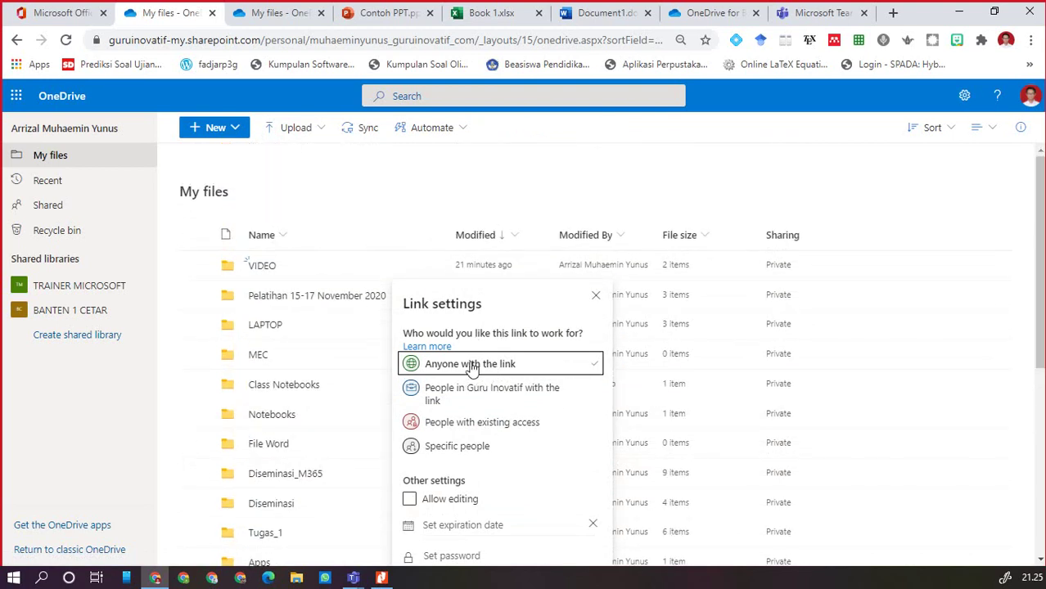
{"action": "left_click", "coordinate": [410, 205]}
Share the VIDEO folder with a view-only link set to Anyone with the link, and copy that link
{"action": "left_click", "coordinate": [405, 268]}
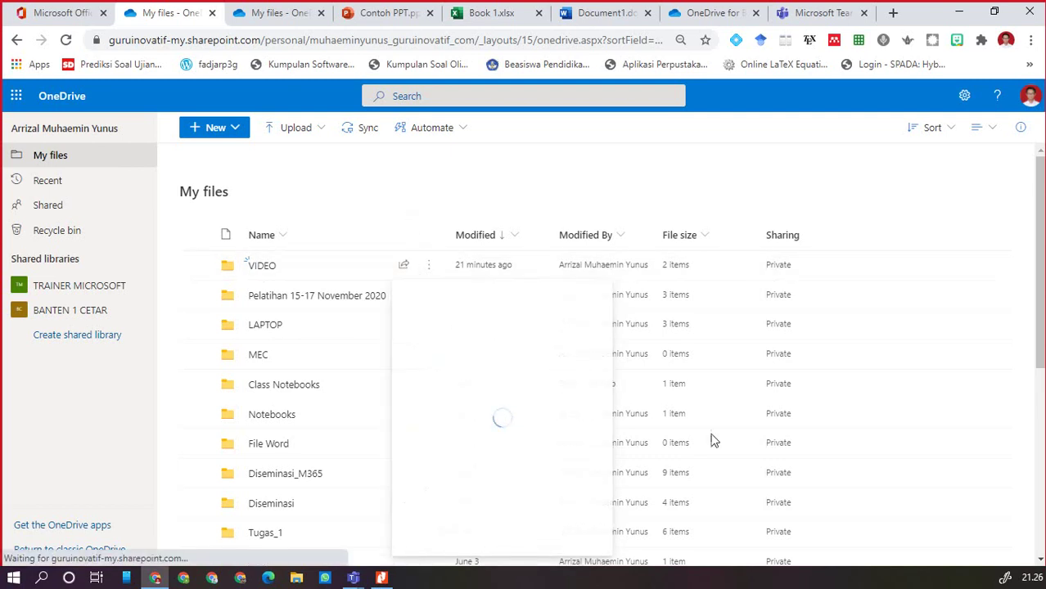
{"action": "scroll", "coordinate": [741, 440], "scroll_direction": "down", "scroll_amount": 2}
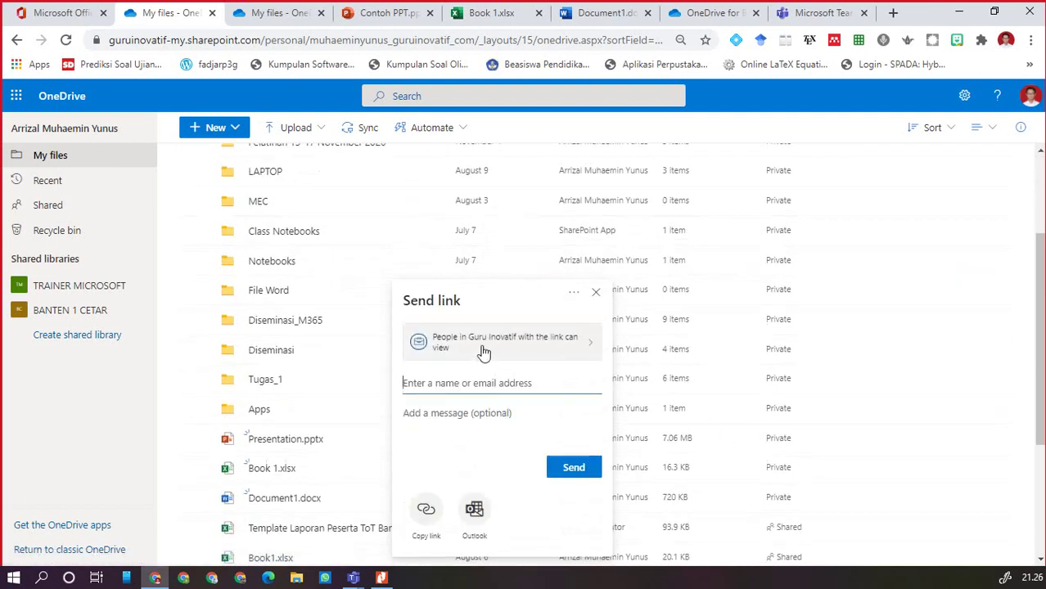
{"action": "left_click", "coordinate": [483, 351]}
{"action": "left_click", "coordinate": [470, 367]}
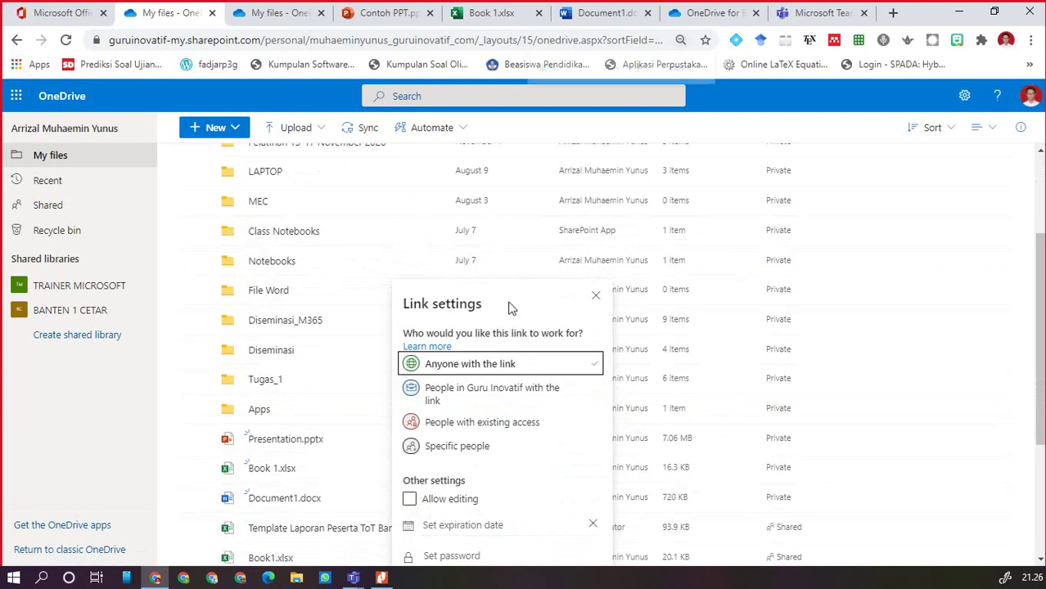
{"action": "key", "text": "ctrl+minus"}
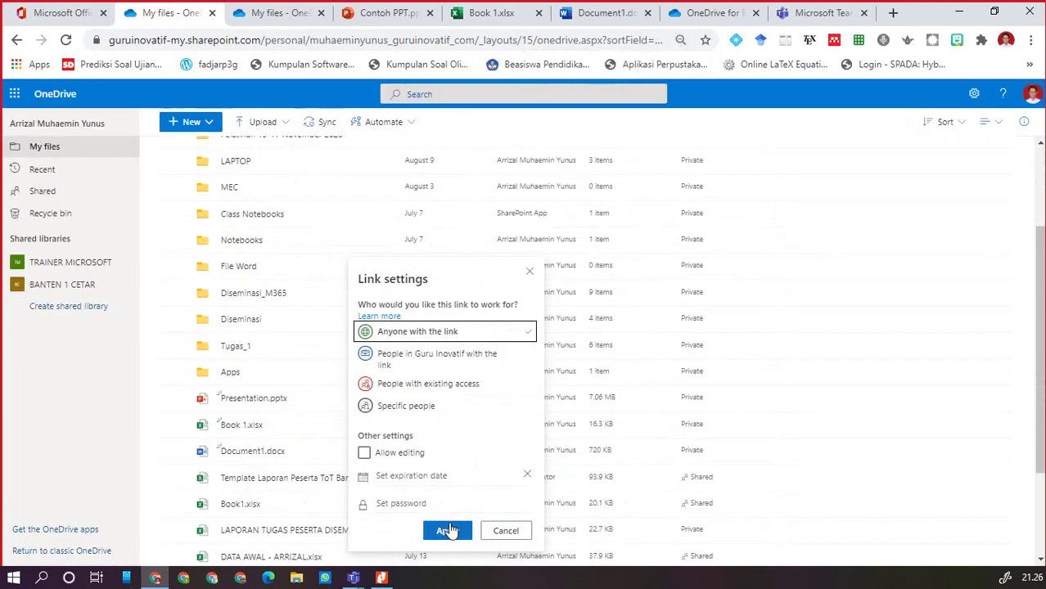
{"action": "left_click", "coordinate": [448, 530]}
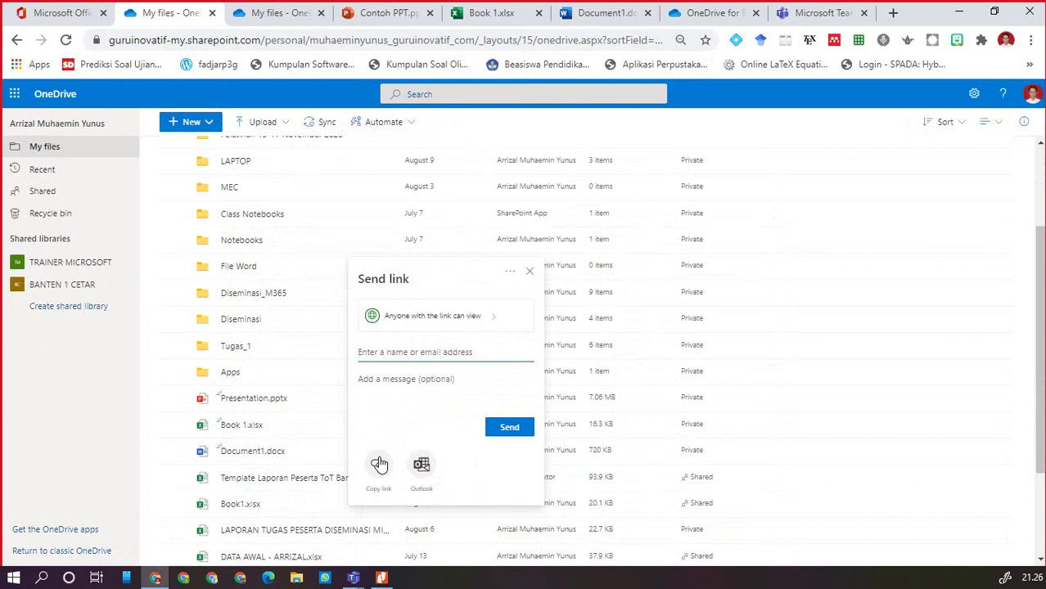
{"action": "left_click", "coordinate": [379, 465]}
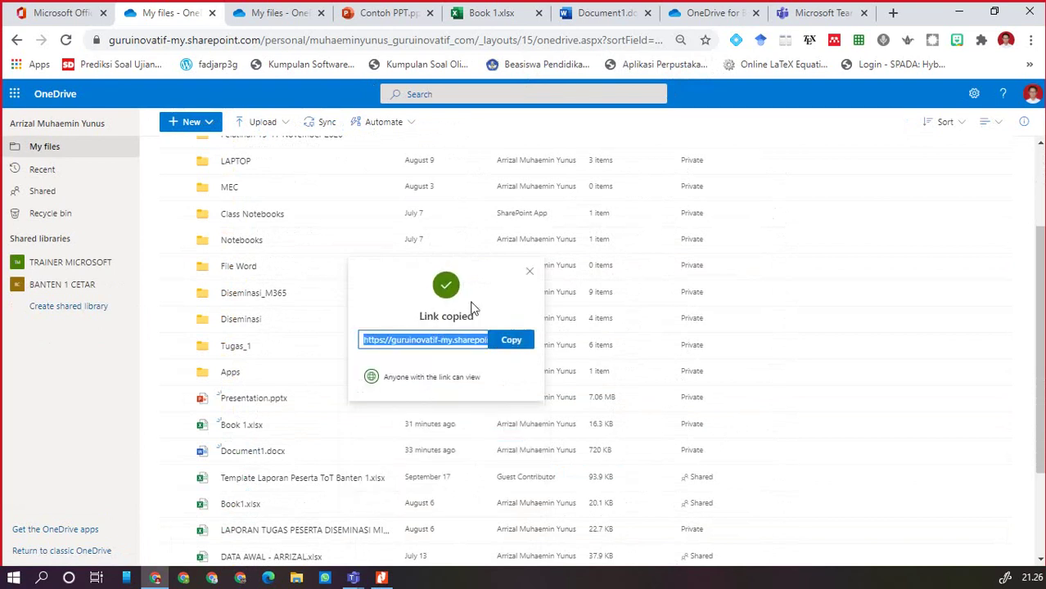
Switch from OneDrive to the Microsoft Teams meeting window
{"action": "scroll", "coordinate": [679, 333], "scroll_direction": "up", "scroll_amount": 3}
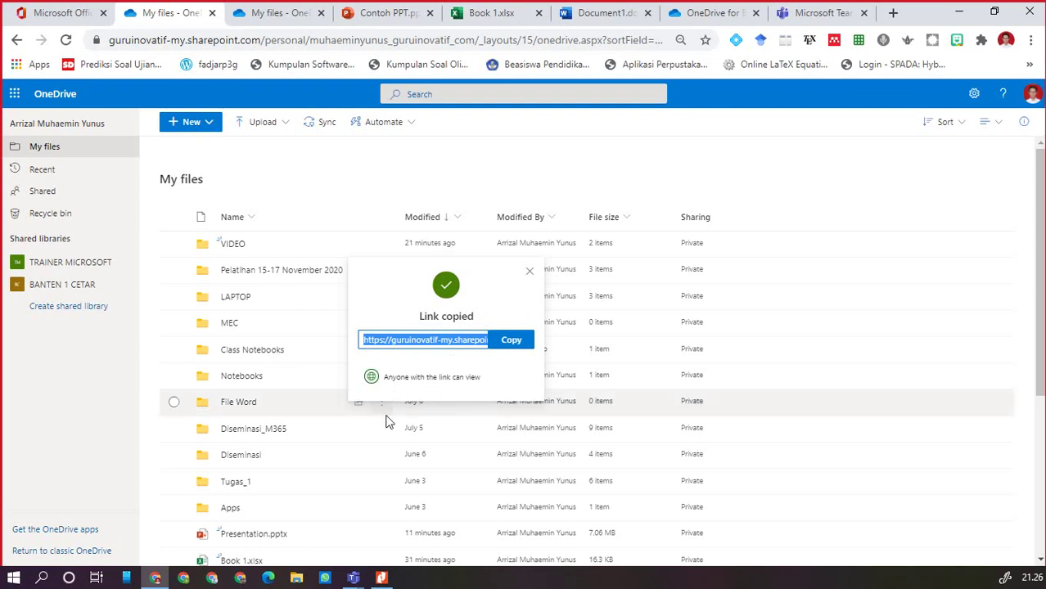
{"action": "mouse_move", "coordinate": [358, 583]}
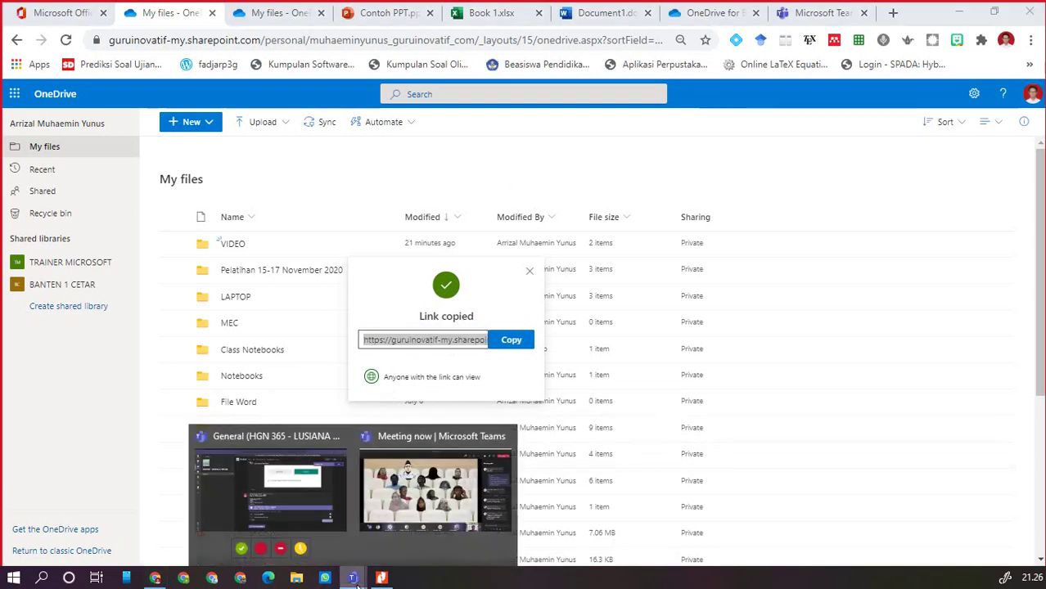
{"action": "left_click", "coordinate": [412, 501]}
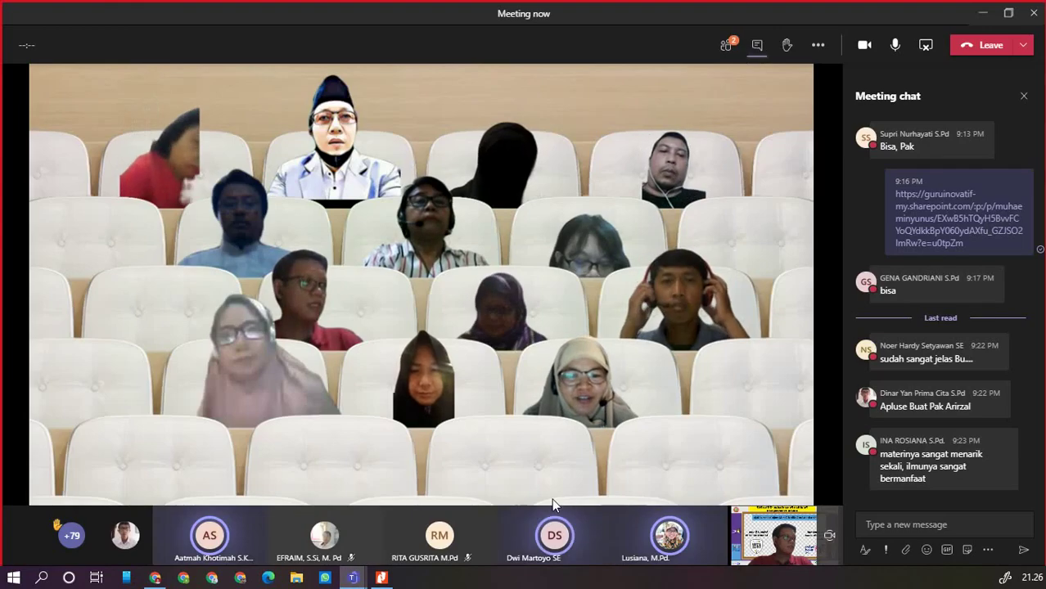